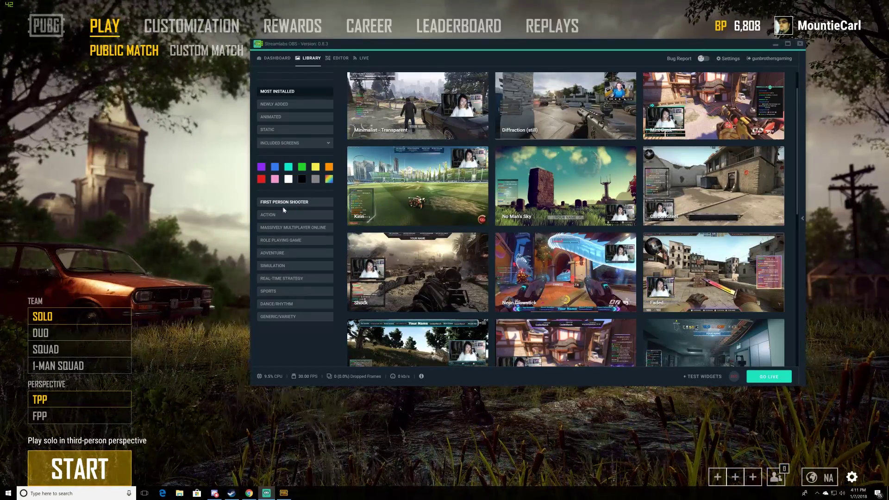
# Browse the overlay library and filter it to First Person Shooter themes.
pyautogui.scroll(-3, 279, 283)
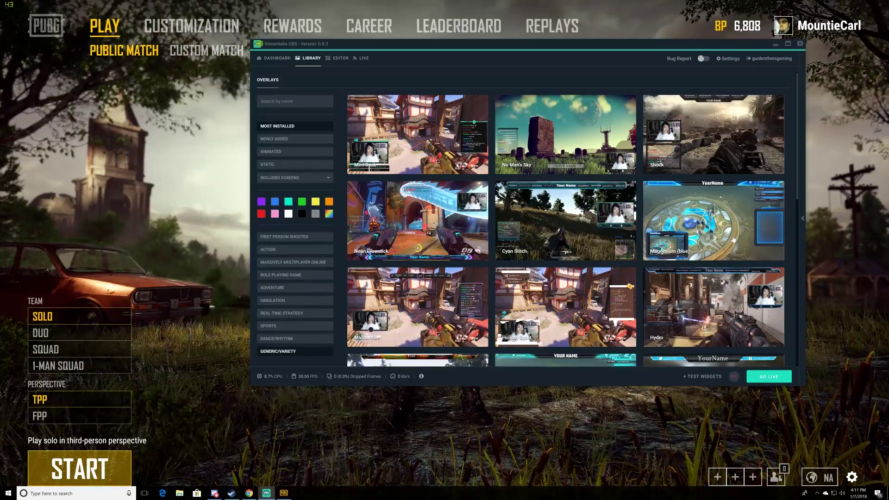
pyautogui.scroll(-3, 314, 313)
pyautogui.scroll(3, 299, 282)
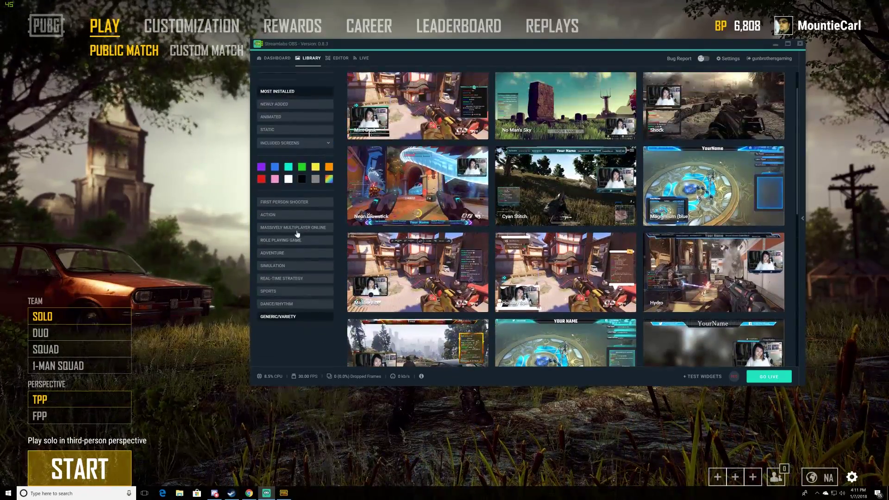
pyautogui.click(296, 204)
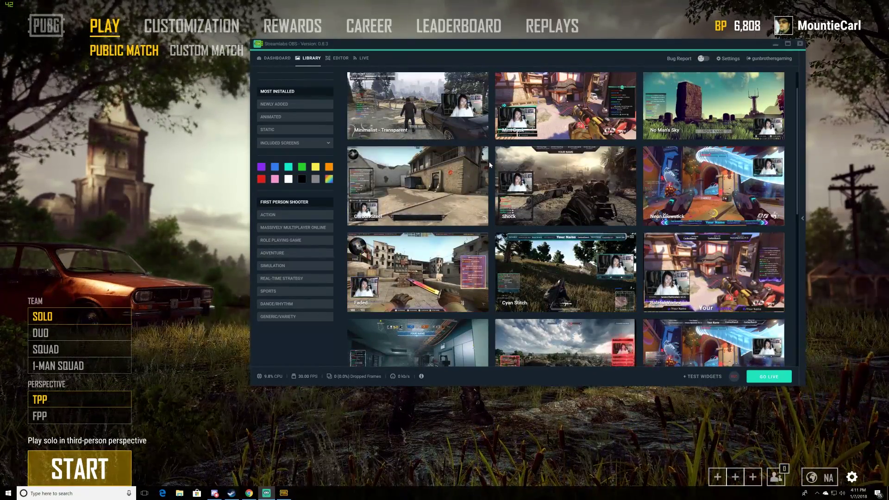
# Expand and collapse the Included Screens filter, then sort overlays by Most Installed.
pyautogui.click(311, 146)
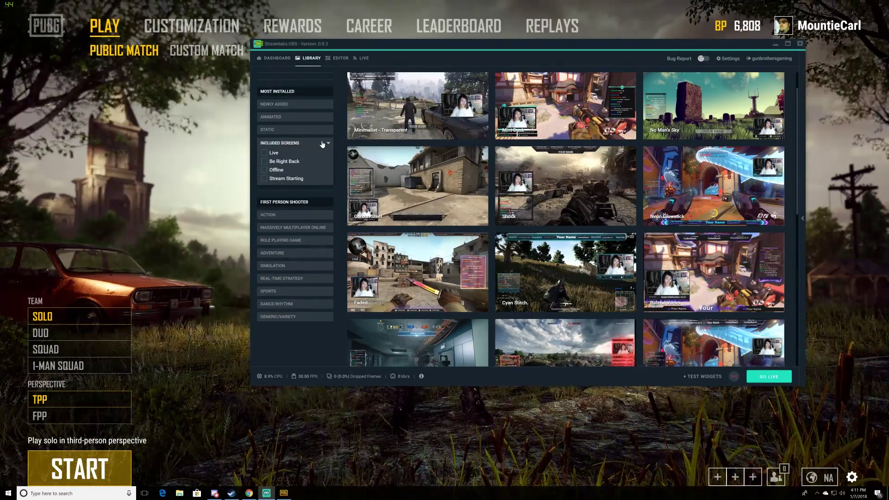
pyautogui.click(325, 145)
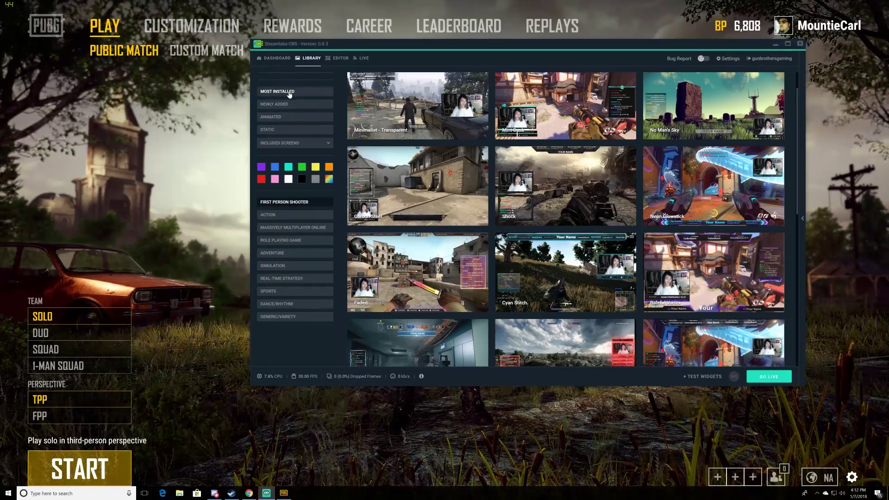
pyautogui.click(289, 93)
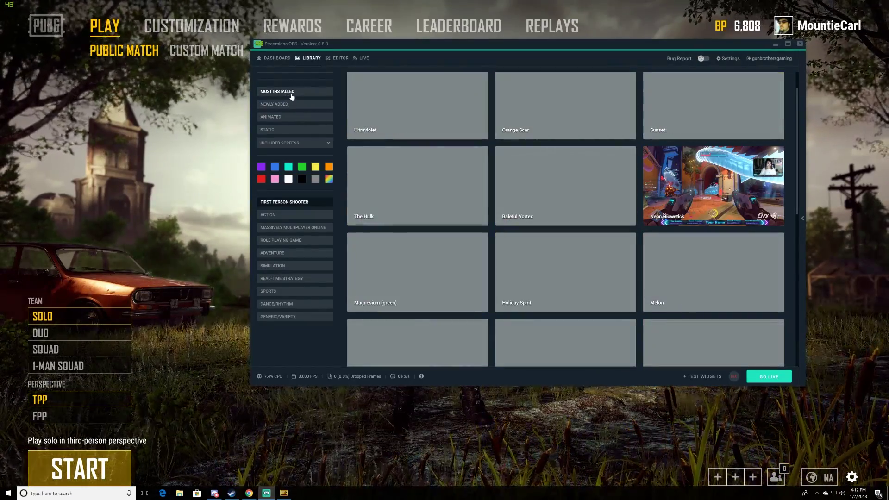
# Sort the overlays by Newly Added and scroll through the results.
pyautogui.click(293, 106)
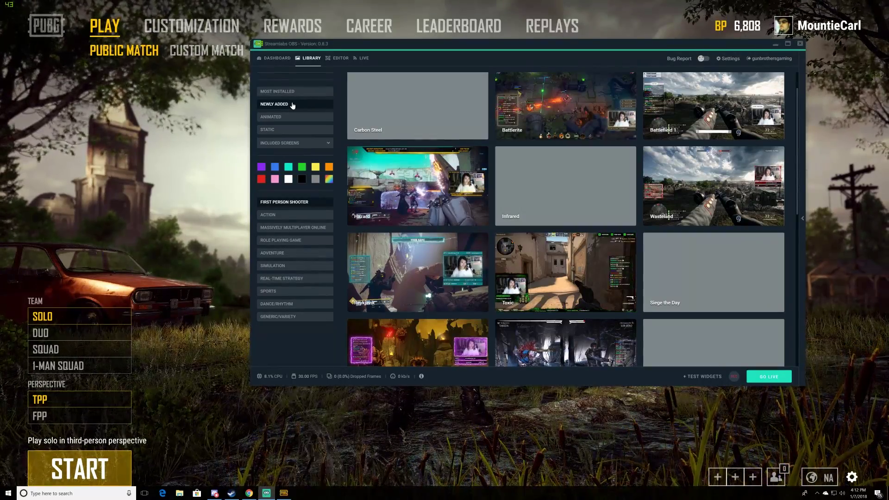
pyautogui.scroll(-2, 462, 189)
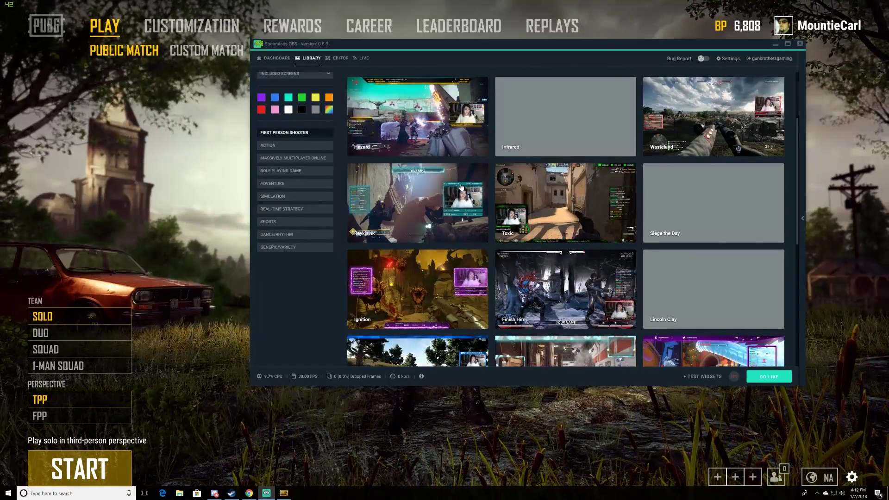
pyautogui.scroll(-3, 462, 187)
pyautogui.scroll(-1, 461, 188)
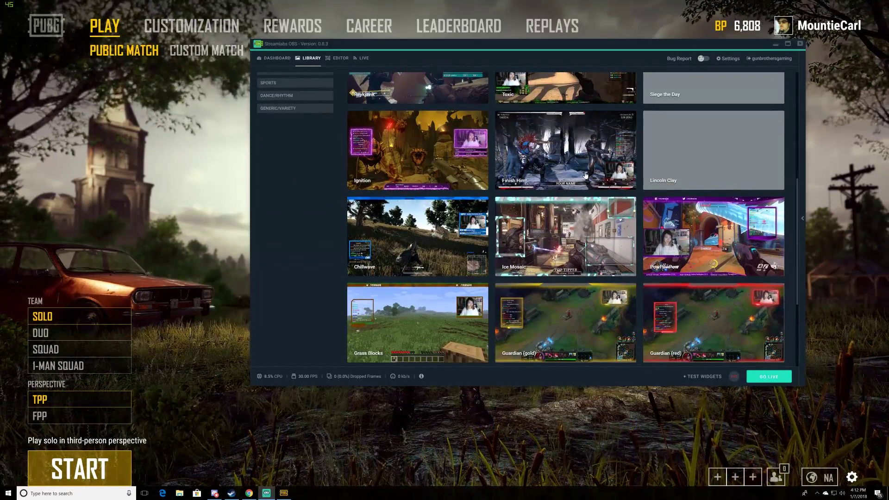
pyautogui.scroll(-4, 584, 175)
pyautogui.scroll(6, 274, 186)
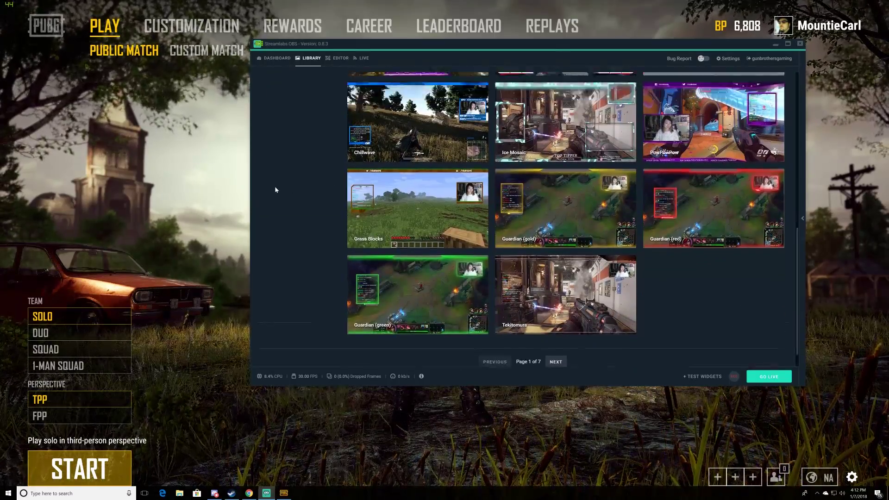
pyautogui.scroll(-1, 277, 183)
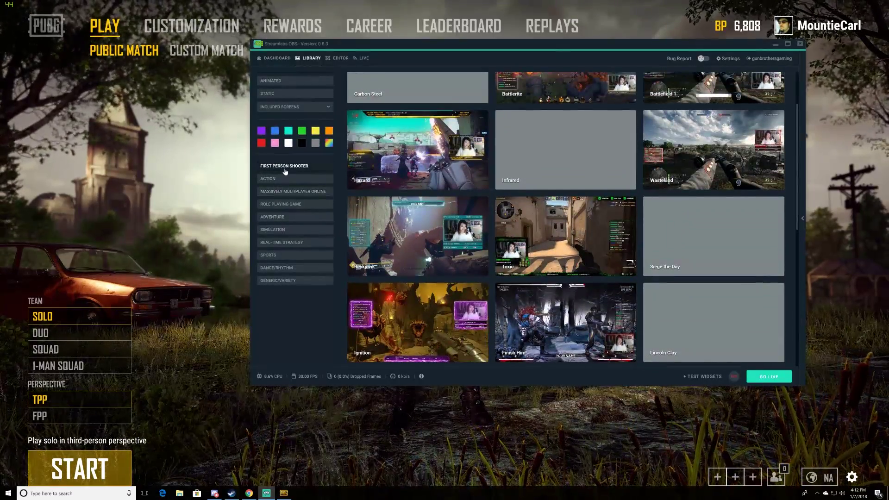
# Filter to First Person Shooter and open the Chillwave overlay's details.
pyautogui.click(285, 167)
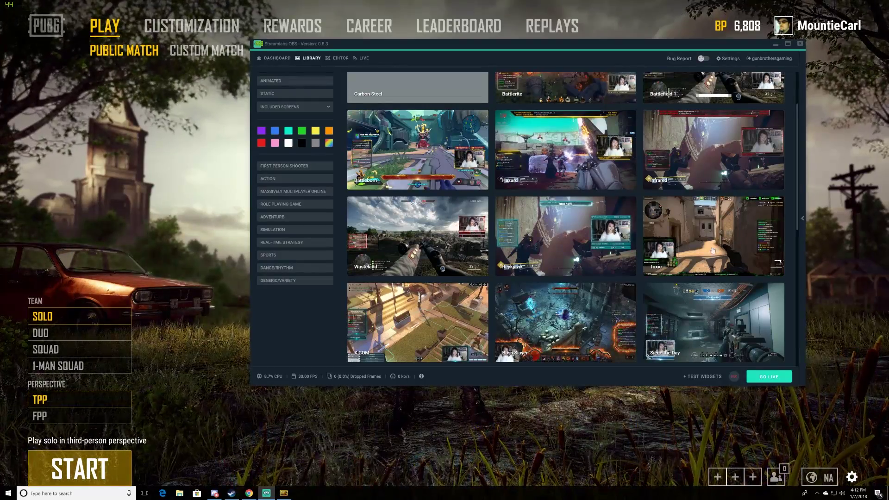
pyautogui.scroll(-5, 713, 244)
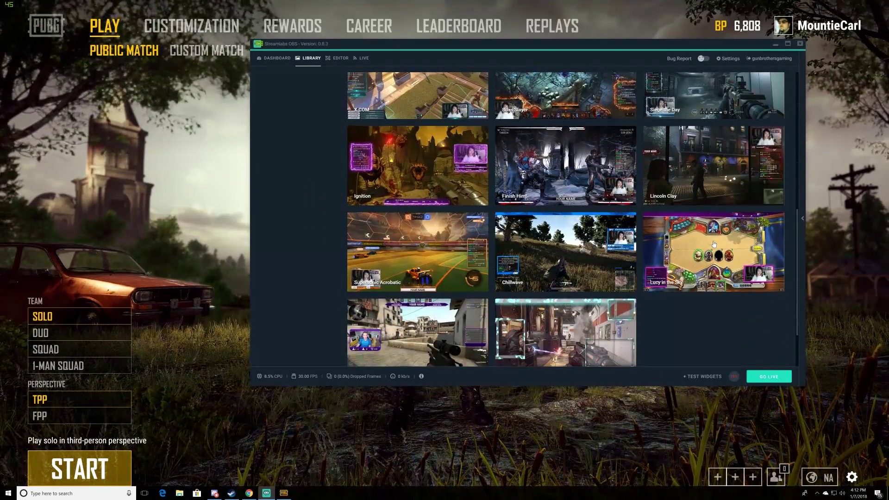
pyautogui.scroll(-2, 713, 244)
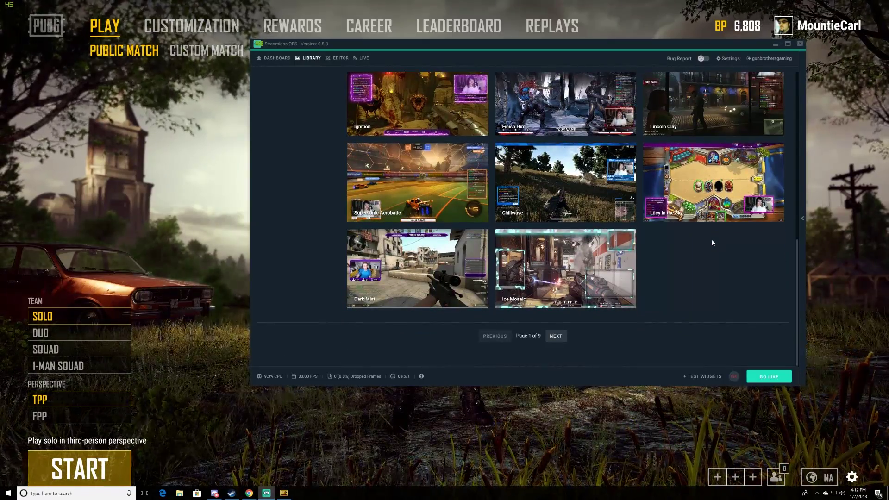
pyautogui.scroll(2, 712, 242)
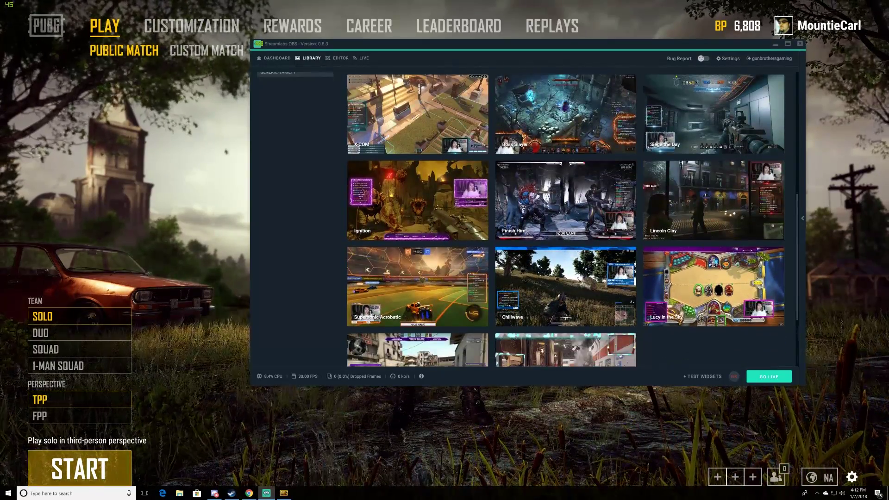
pyautogui.click(549, 281)
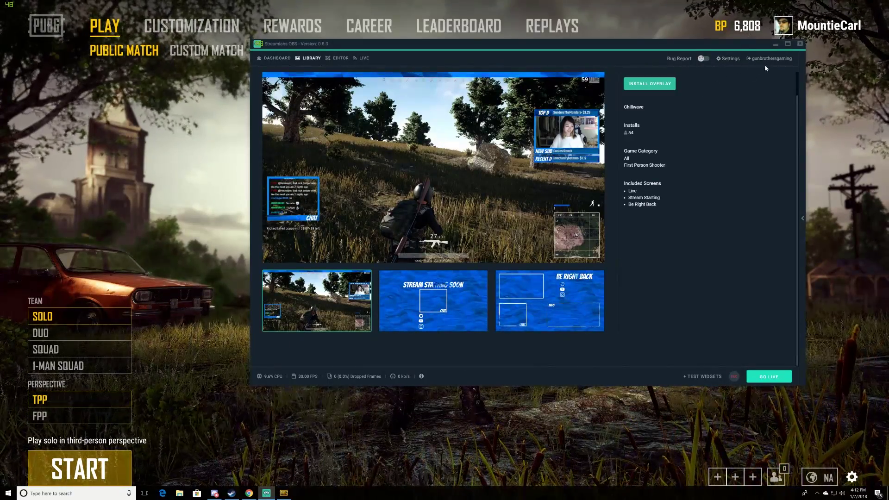
# Leave the Chillwave details and return to the overlay listing.
pyautogui.scroll(1, 765, 191)
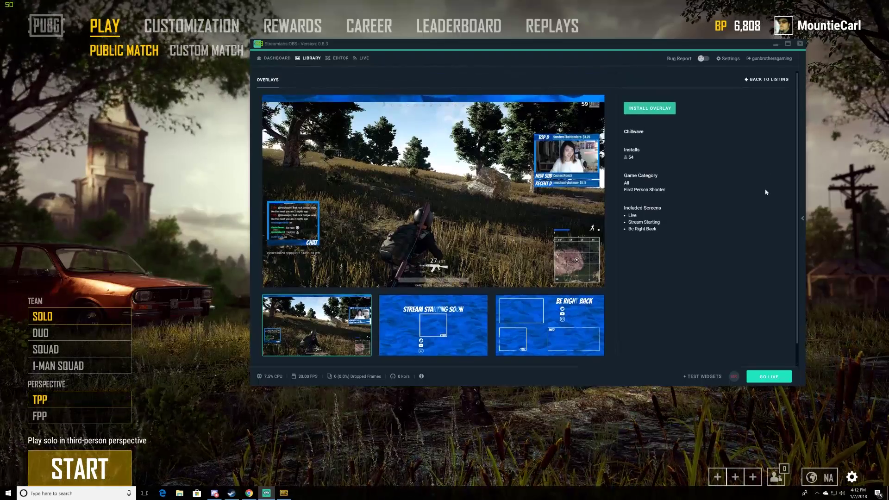
pyautogui.click(761, 81)
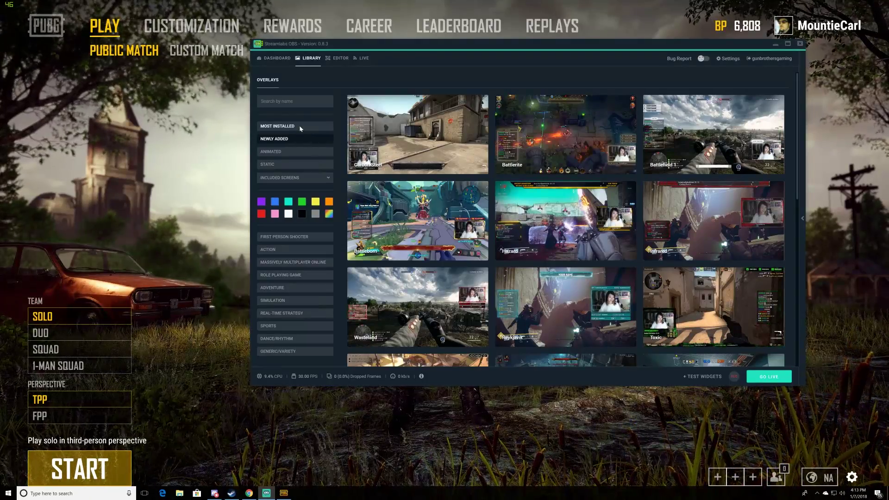
# Sort by Most Installed and preview the Cyan Stitch overlay, then return to the list.
pyautogui.click(301, 128)
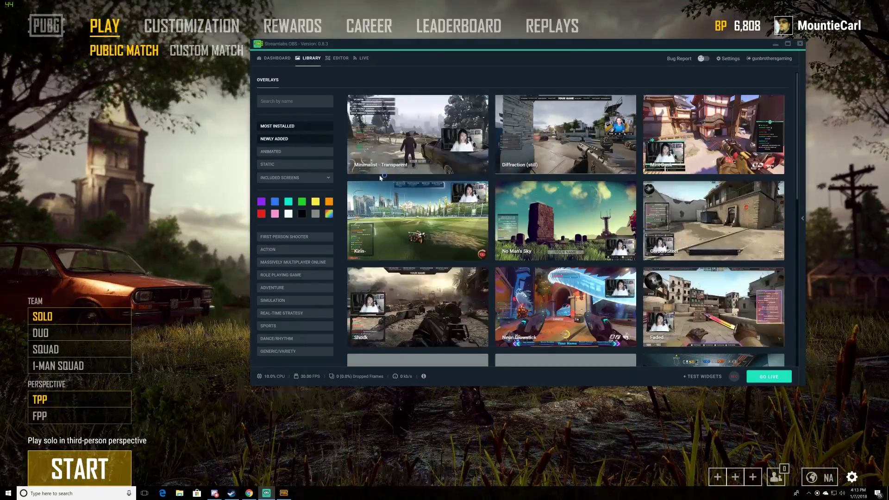
pyautogui.scroll(-5, 685, 243)
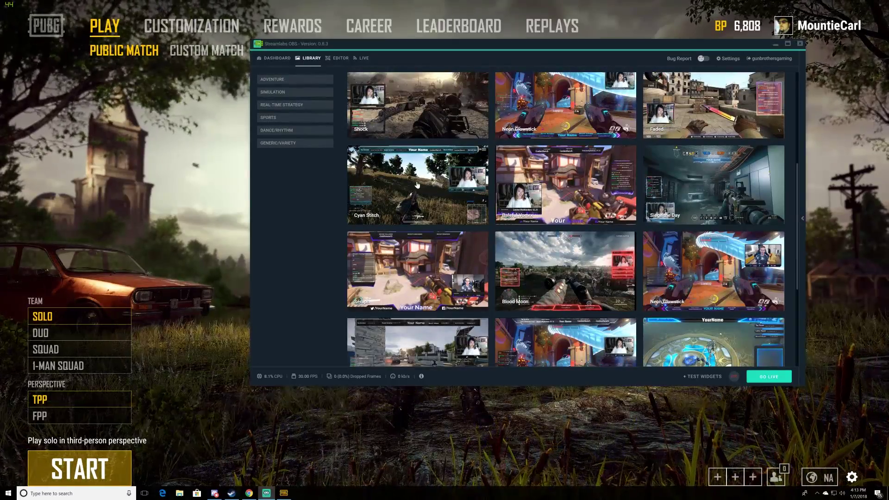
pyautogui.click(418, 184)
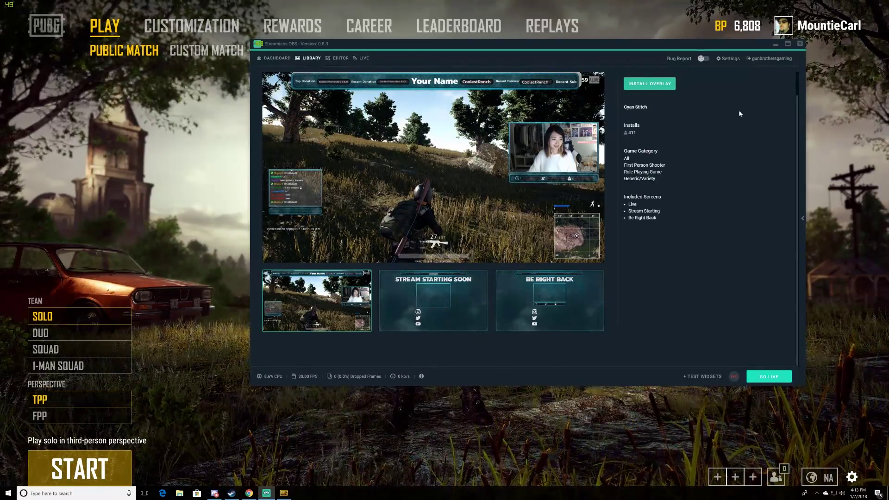
pyautogui.click(766, 80)
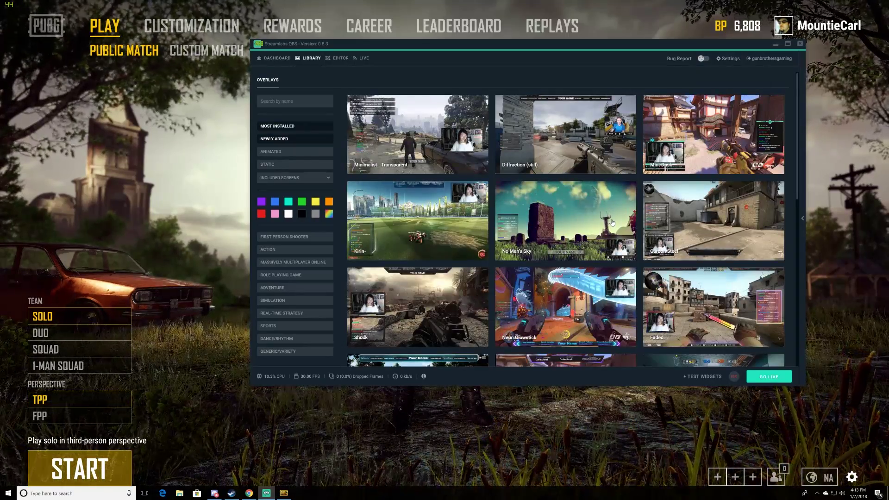
# Preview the Blood Moon overlay, return to the list and move to page 2.
pyautogui.scroll(-15, 612, 223)
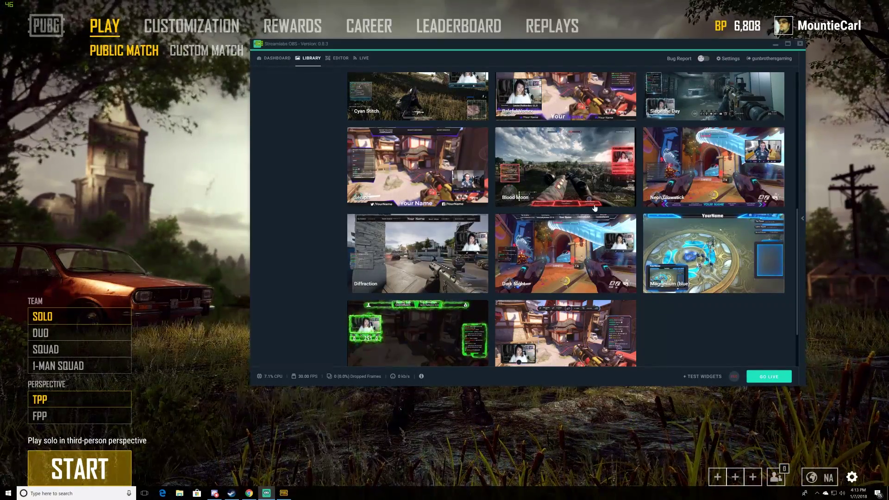
pyautogui.scroll(-1, 590, 195)
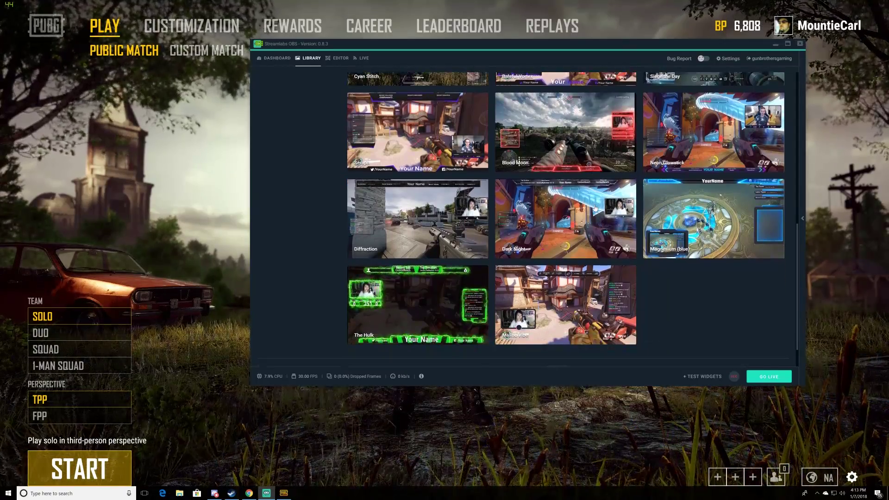
pyautogui.scroll(1, 585, 183)
pyautogui.click(583, 176)
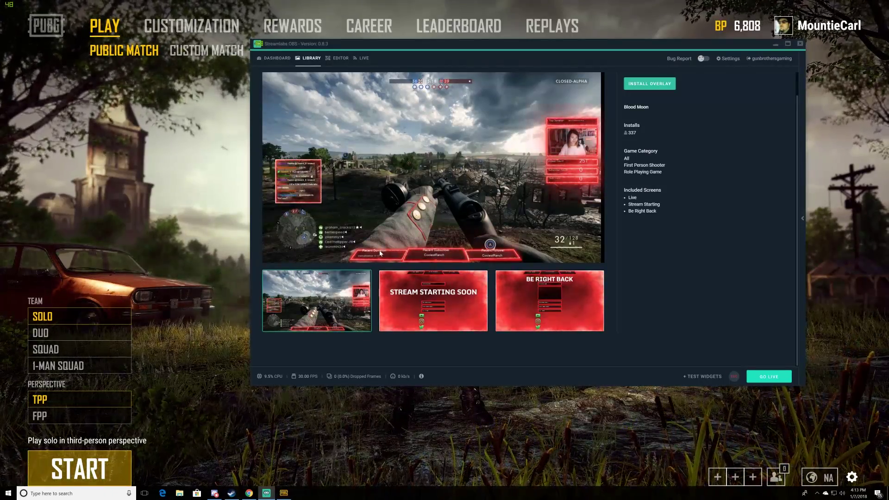
pyautogui.scroll(1, 776, 107)
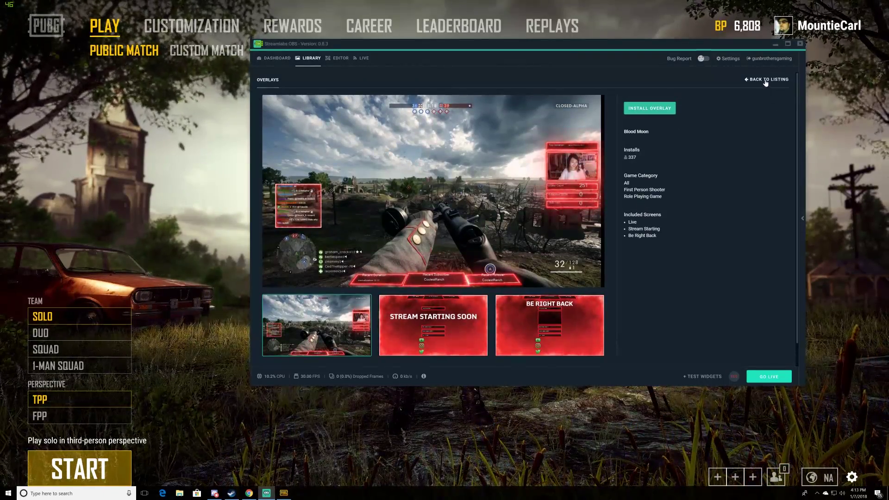
pyautogui.click(764, 87)
pyautogui.scroll(-10, 555, 324)
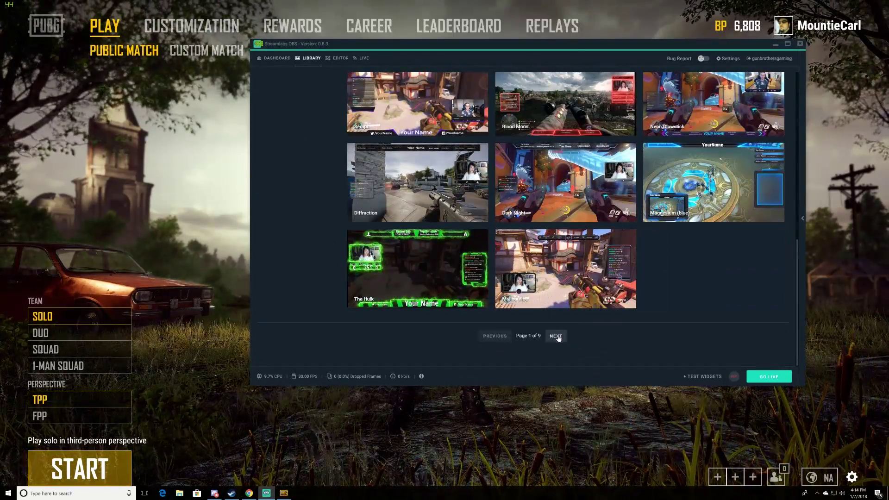
pyautogui.click(555, 335)
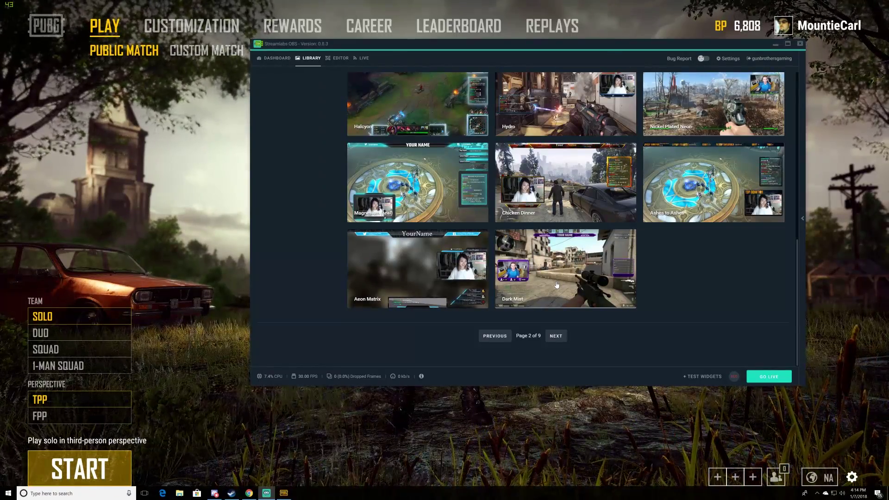
# Open the Psychic Pocket overlay's details and install it as a new scene collection.
pyautogui.scroll(5, 557, 285)
pyautogui.scroll(-2, 556, 283)
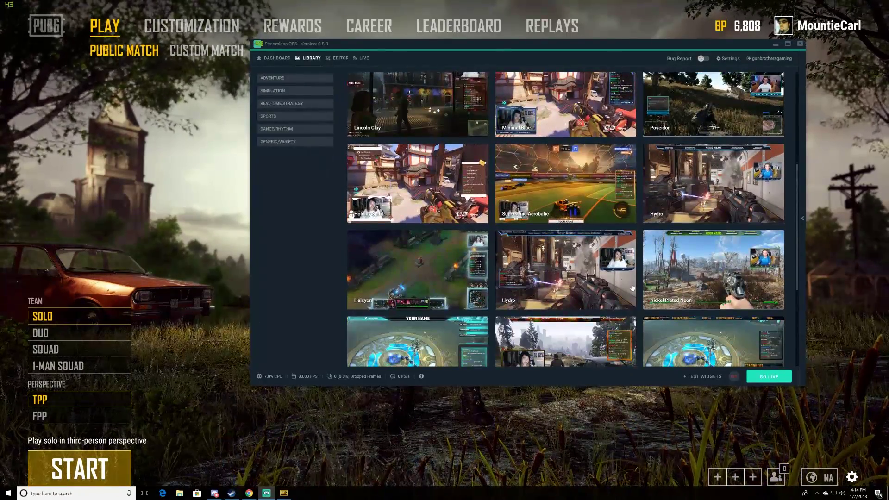
pyautogui.scroll(3, 708, 288)
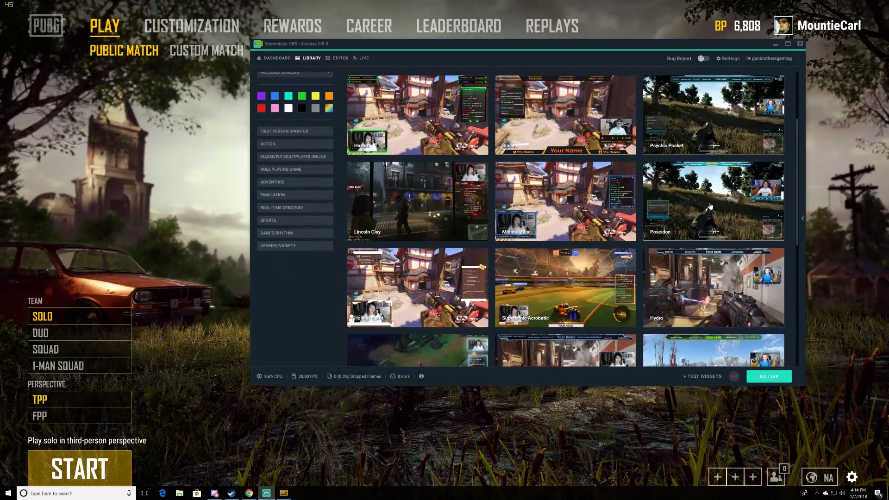
pyautogui.scroll(2, 708, 210)
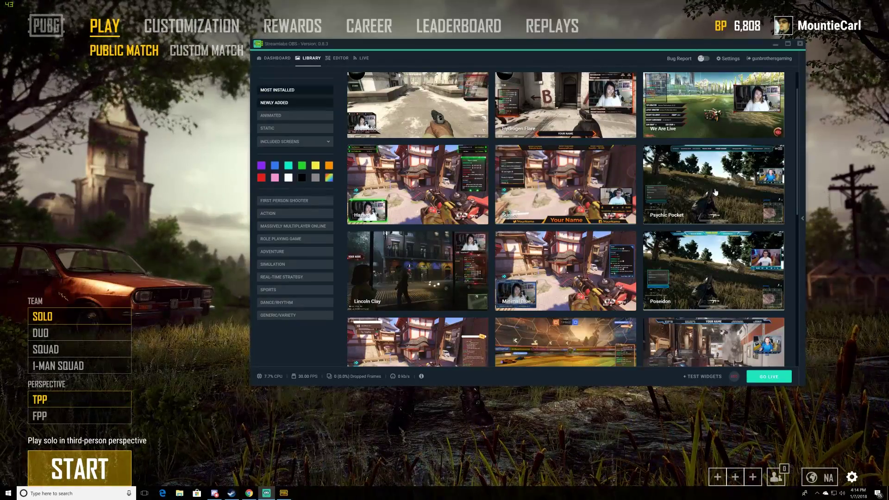
pyautogui.click(715, 191)
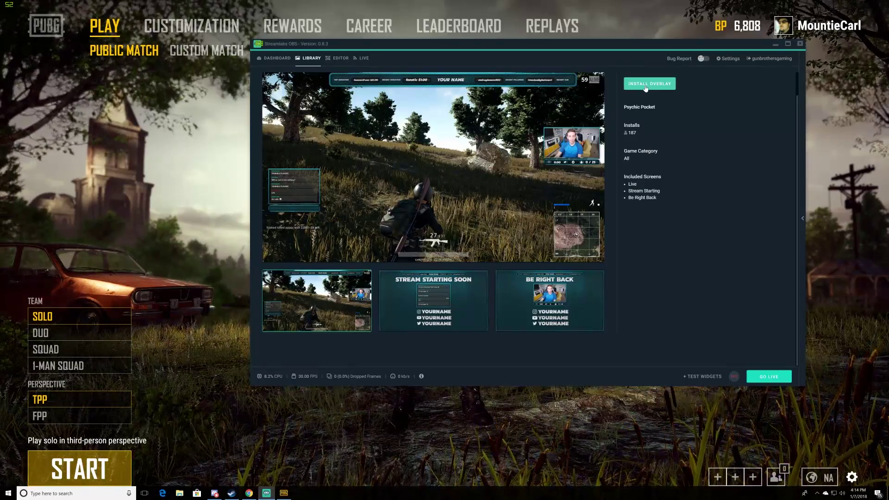
pyautogui.click(645, 85)
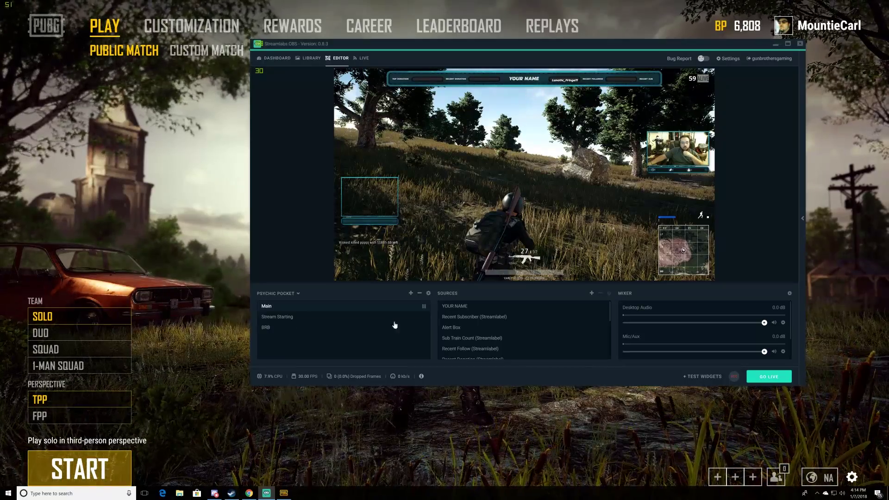
# Preview the Stream Starting and BRB scenes, then return to the Main scene.
pyautogui.click(289, 319)
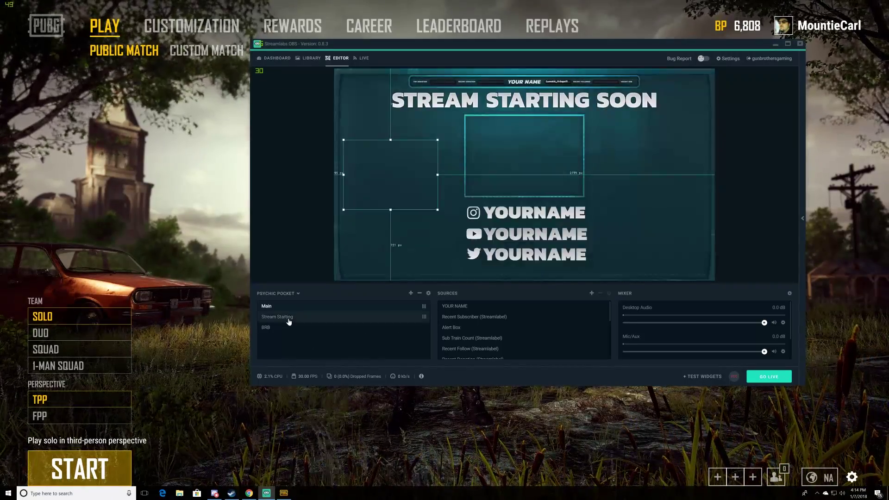
pyautogui.click(268, 331)
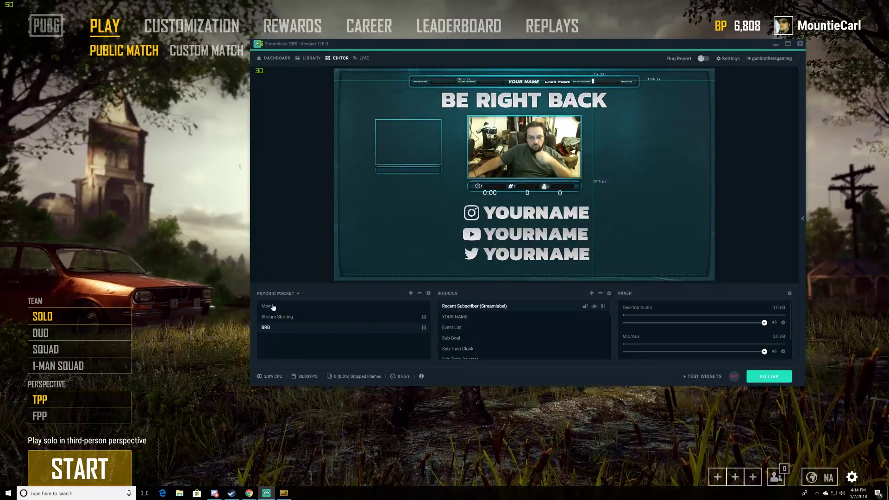
pyautogui.click(271, 308)
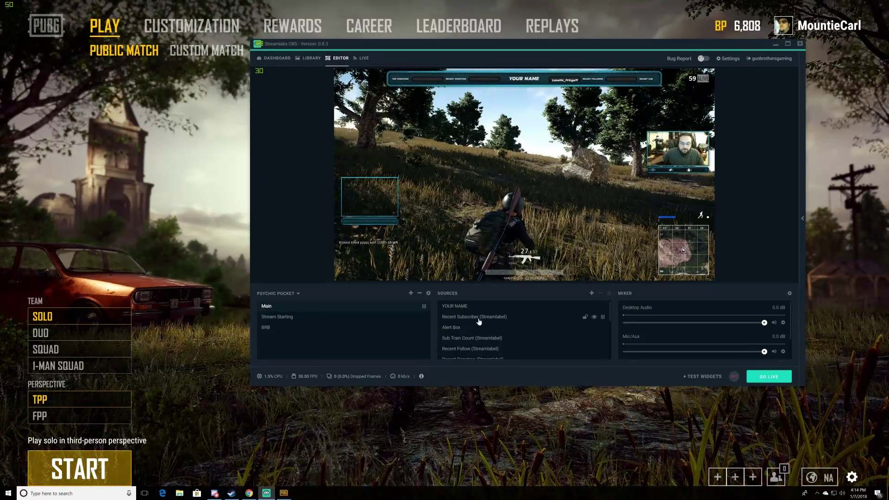
# Locate the Chat Box, Sub Goal, Sub Train Clock, Top Bar and Webcam sources in the preview.
pyautogui.scroll(-5, 479, 321)
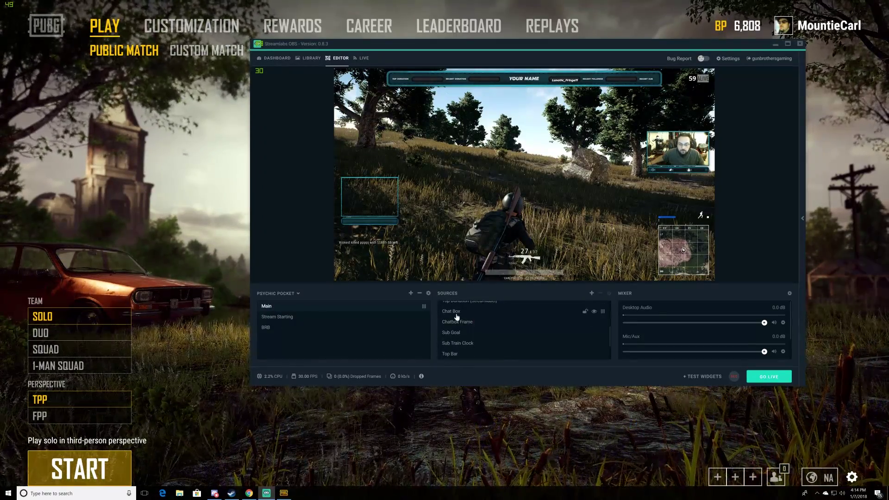
pyautogui.click(457, 317)
pyautogui.click(458, 325)
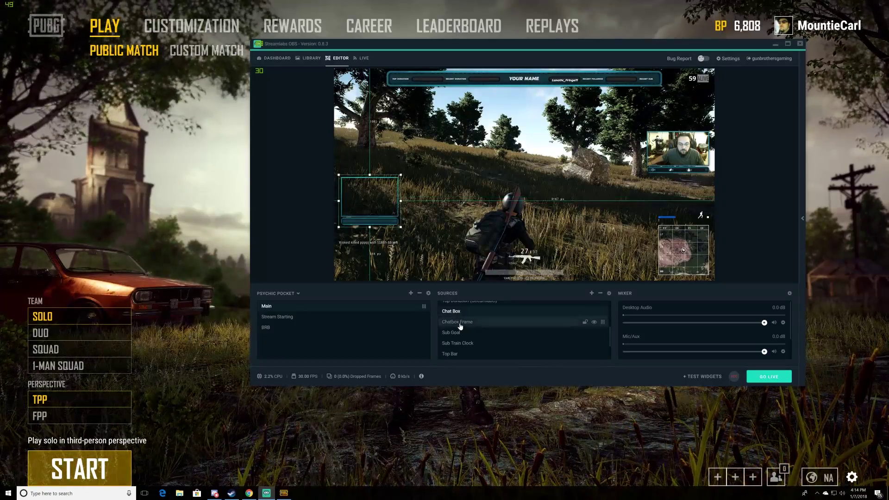
pyautogui.click(458, 333)
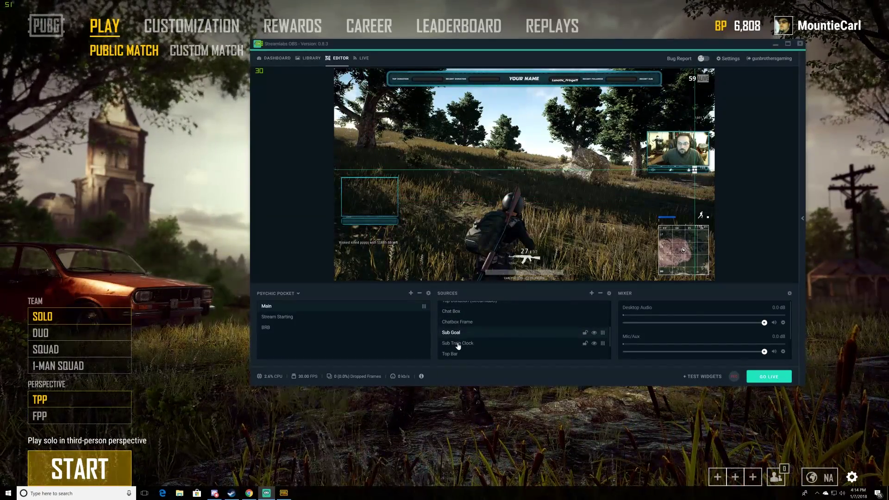
pyautogui.click(457, 345)
pyautogui.scroll(-1, 456, 333)
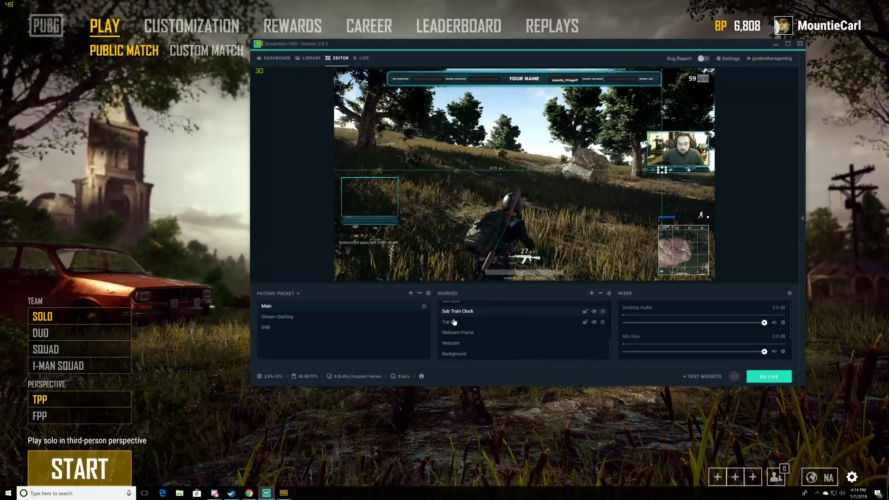
pyautogui.click(454, 321)
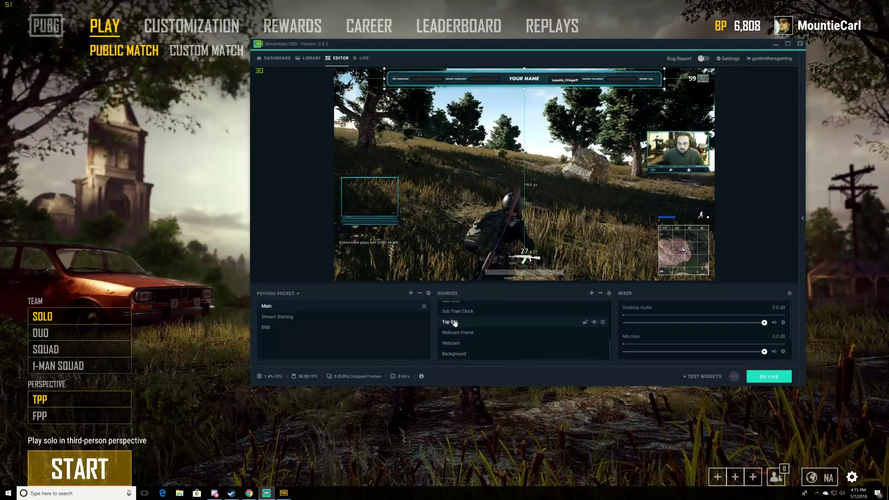
pyautogui.click(474, 334)
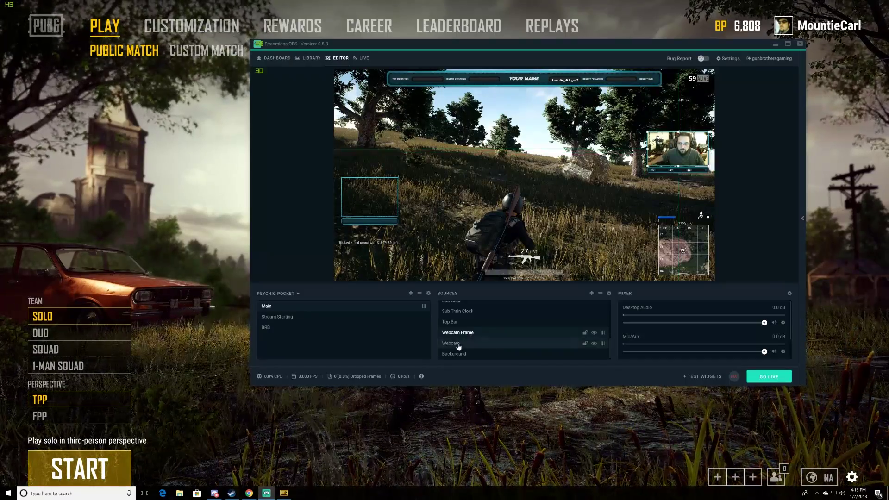
pyautogui.click(459, 345)
# Hide the Background source so the overlays sit on a black canvas.
pyautogui.click(460, 355)
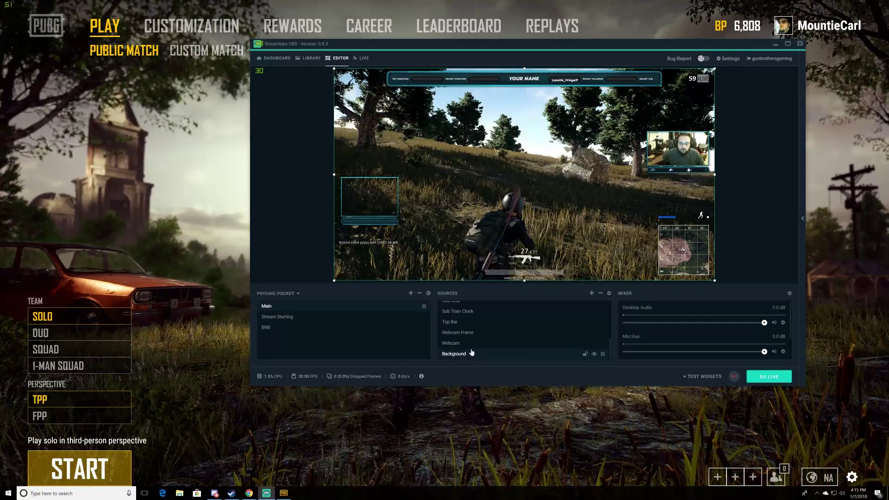
pyautogui.rightClick(466, 354)
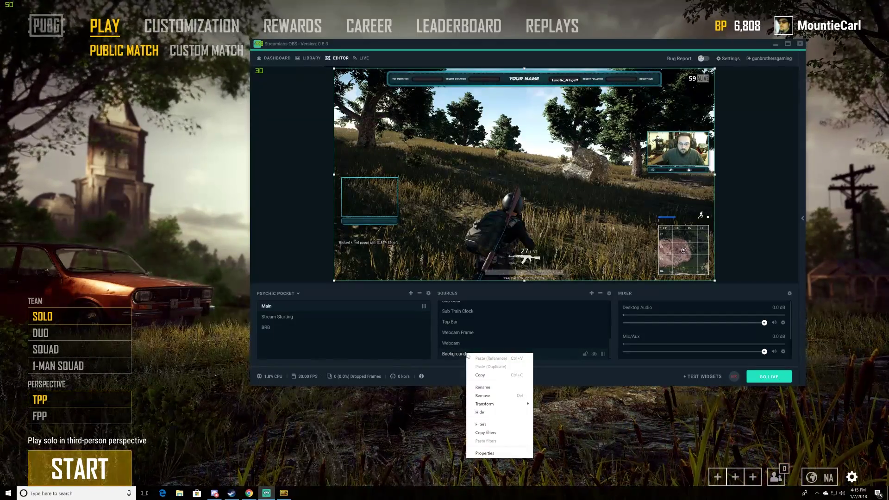
pyautogui.click(594, 355)
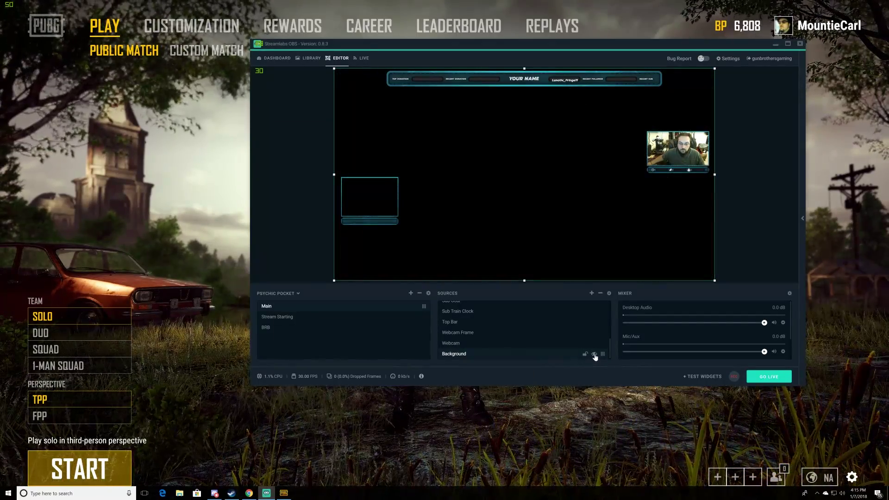
pyautogui.click(594, 355)
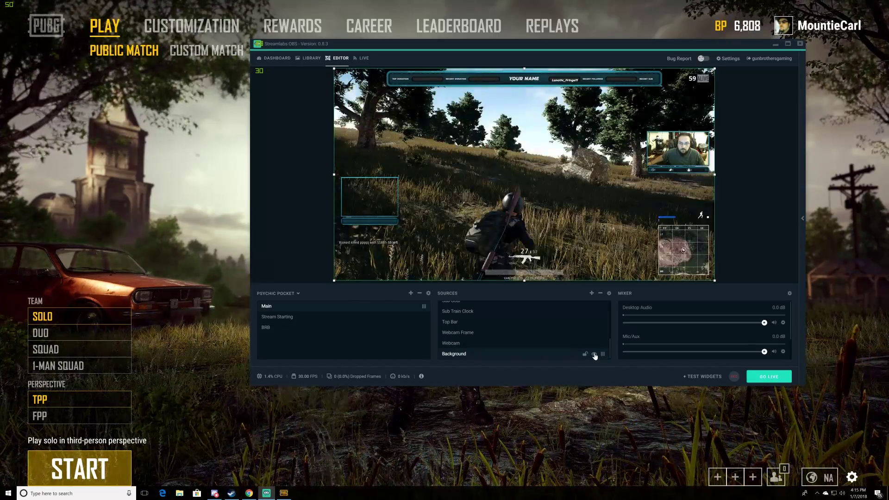
pyautogui.click(594, 354)
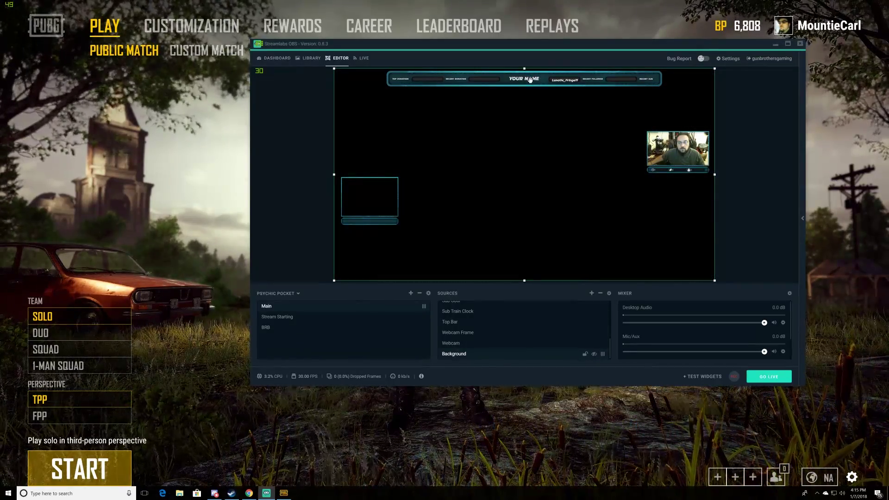
# Open the Top Bar YOUR NAME text's properties and enter the streamer's name.
pyautogui.moveTo(530, 79); pyautogui.dragTo(530, 80)
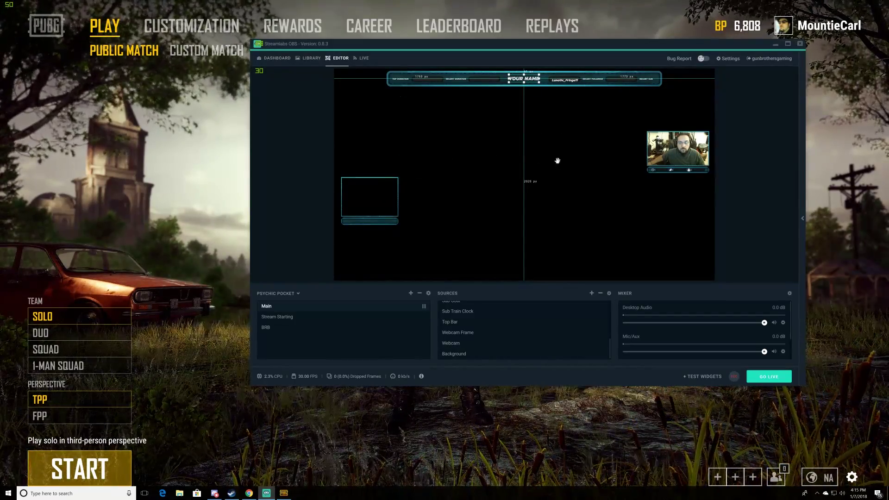
pyautogui.rightClick(529, 80)
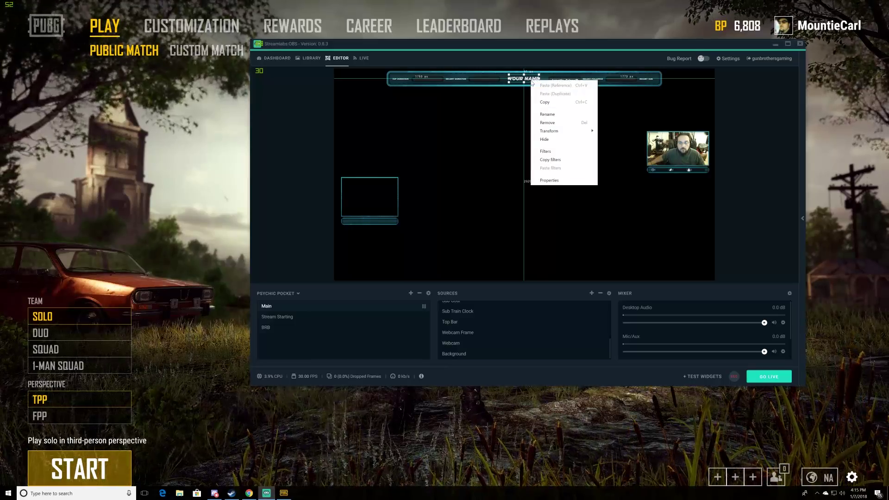
pyautogui.click(549, 180)
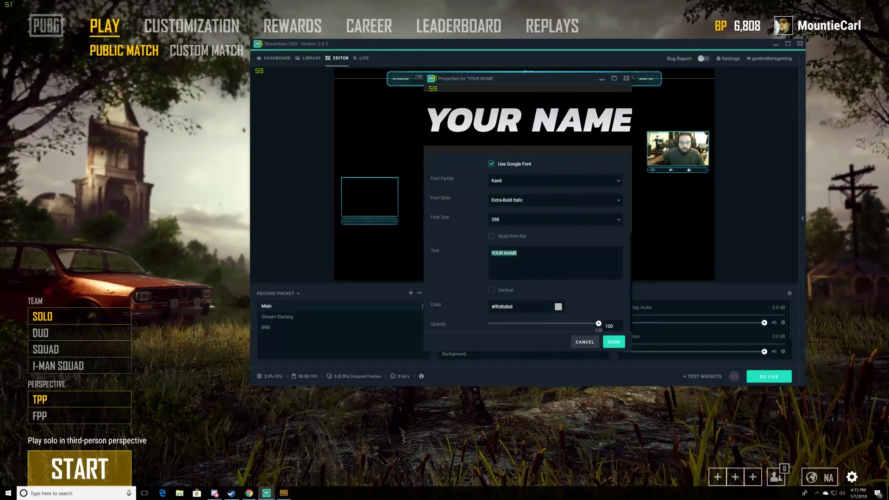
pyautogui.write('MountieCarl')
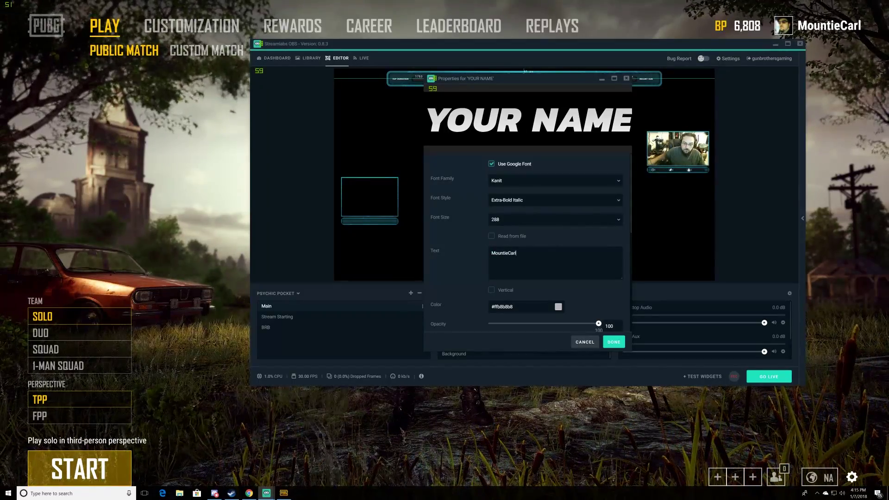
# Set the name text colour to light blue (#ff4a90e2) and close its properties.
pyautogui.click(559, 307)
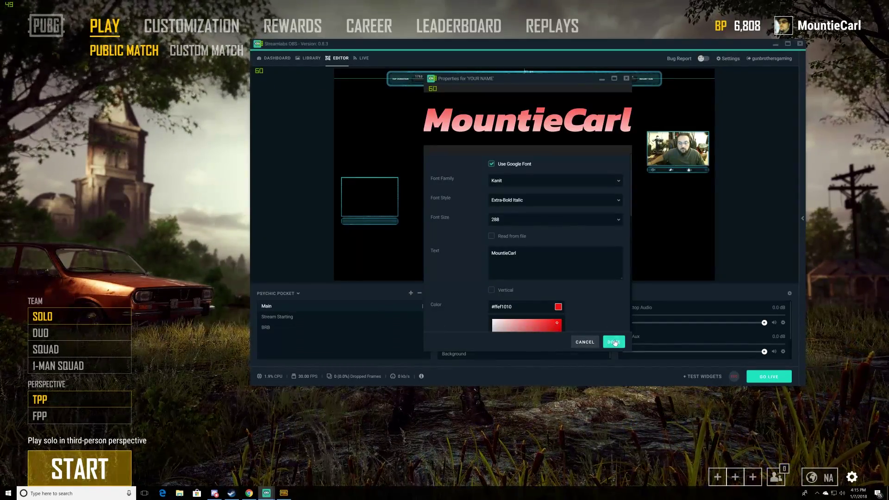
pyautogui.scroll(-3, 550, 311)
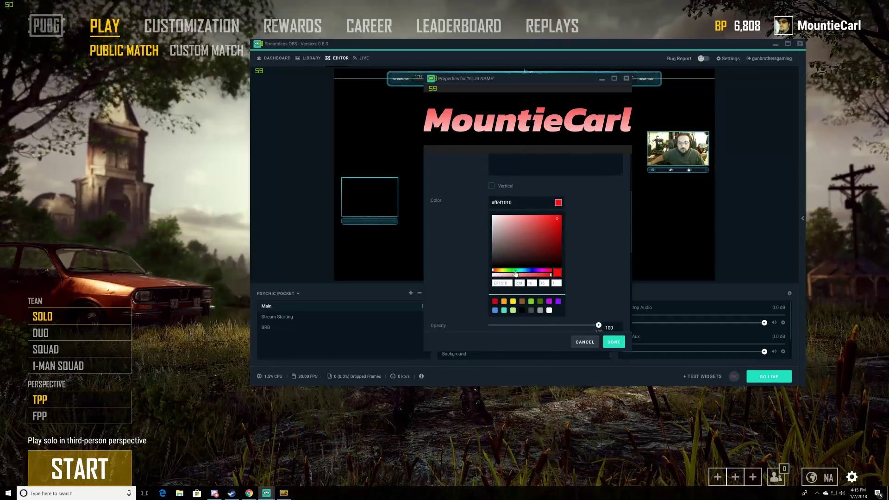
pyautogui.click(532, 302)
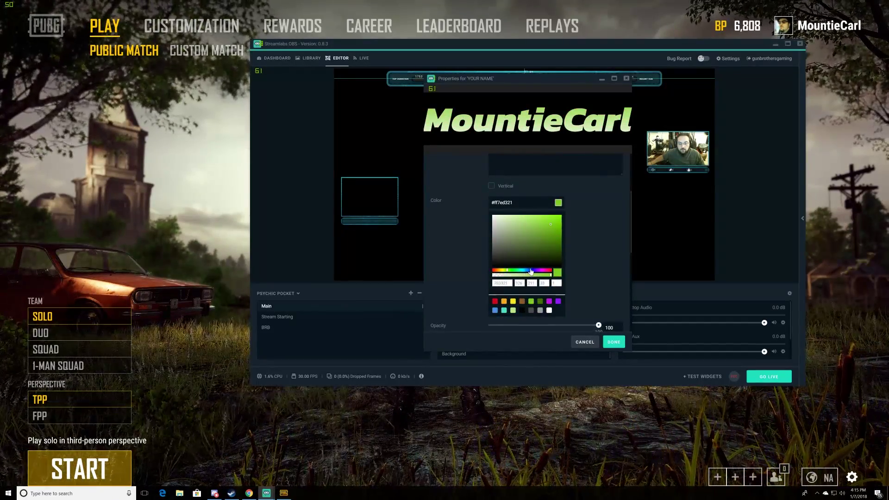
pyautogui.click(522, 310)
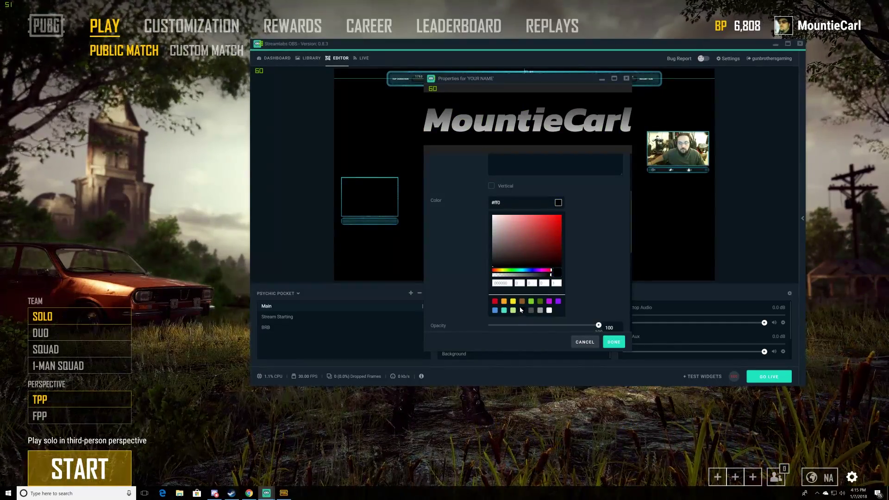
pyautogui.click(496, 312)
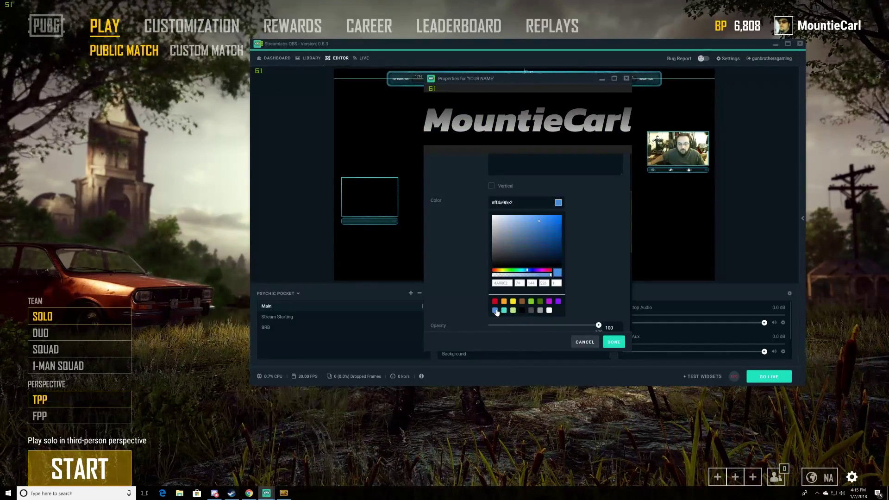
pyautogui.click(614, 342)
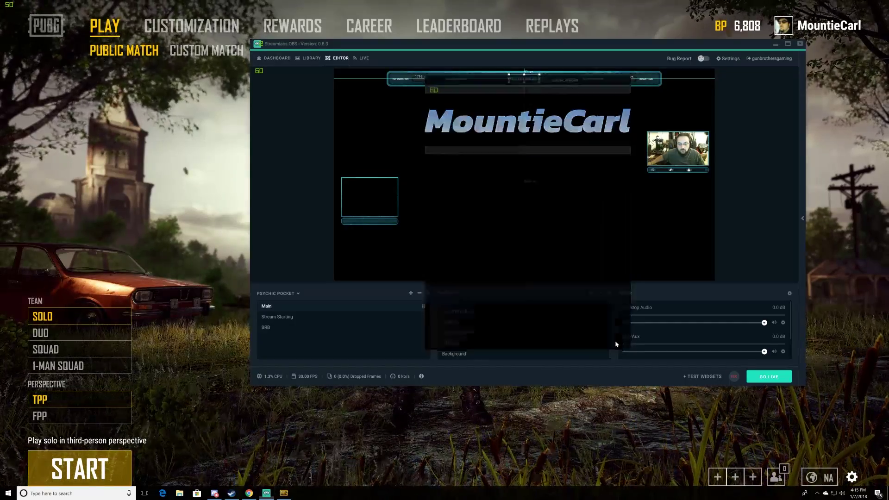
pyautogui.click(565, 129)
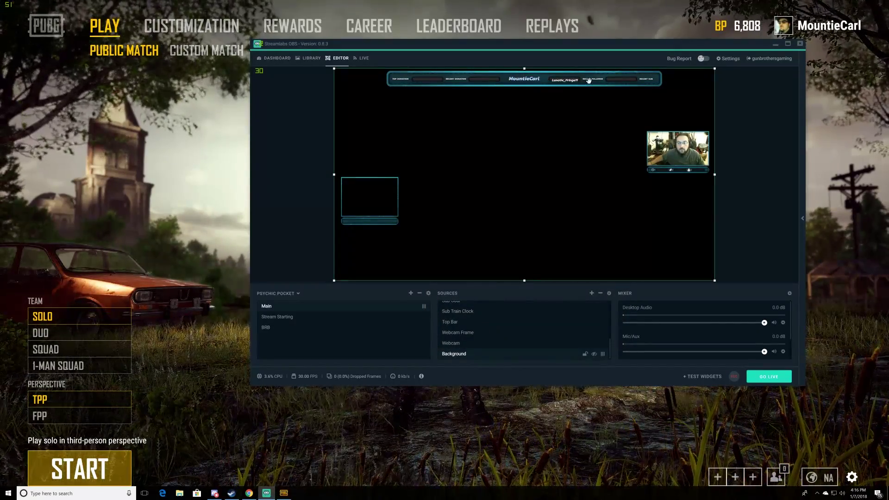
pyautogui.moveTo(577, 79); pyautogui.dragTo(598, 82)
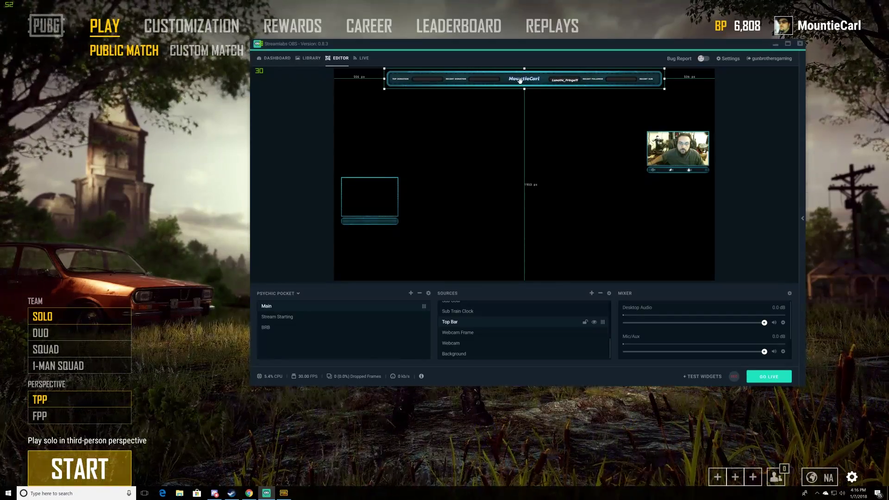
pyautogui.rightClick(520, 81)
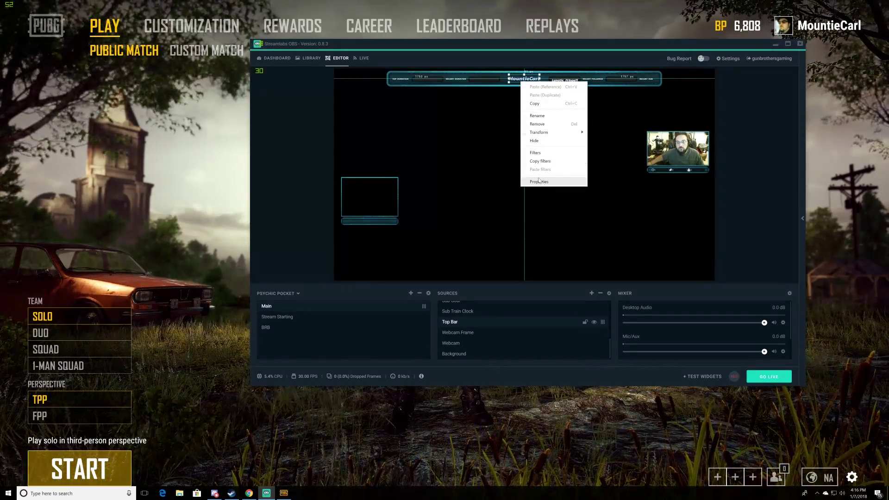
pyautogui.click(565, 243)
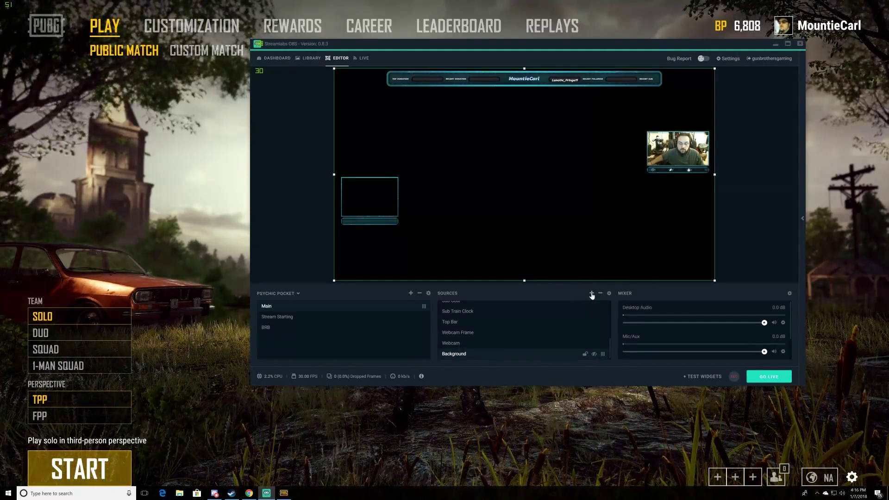
# Try adding a Window Capture source, then cancel it.
pyautogui.click(591, 293)
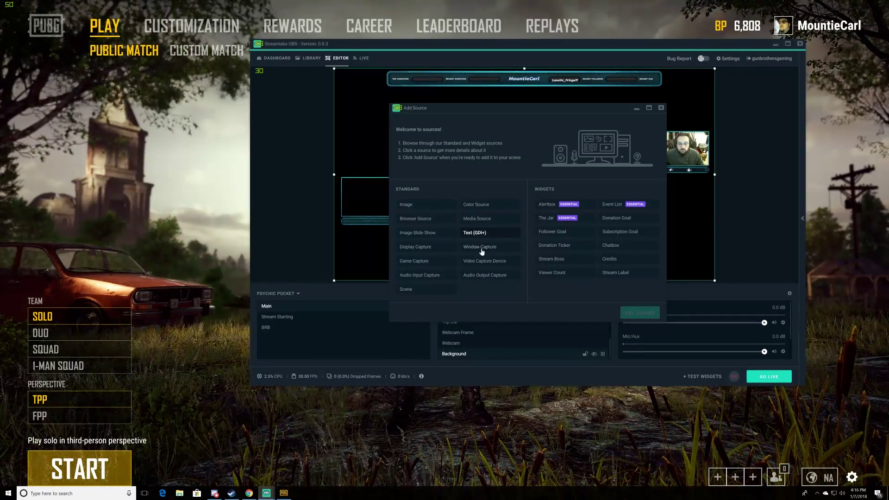
pyautogui.click(486, 249)
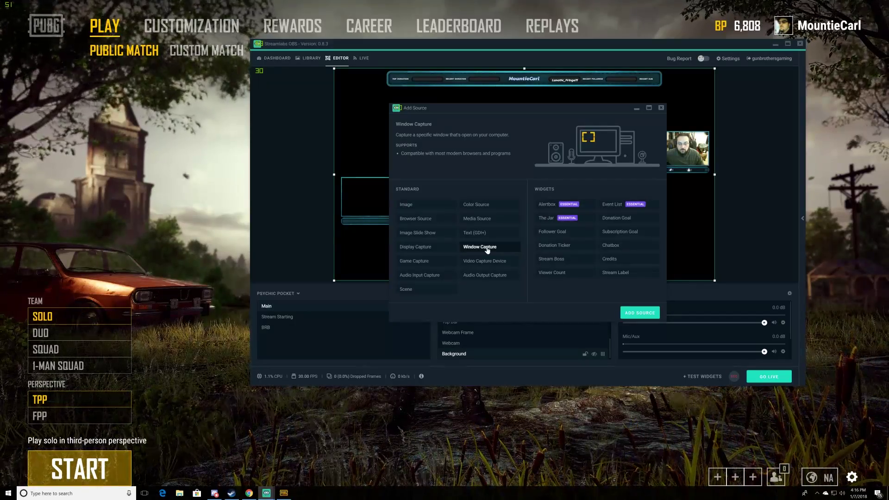
pyautogui.click(639, 312)
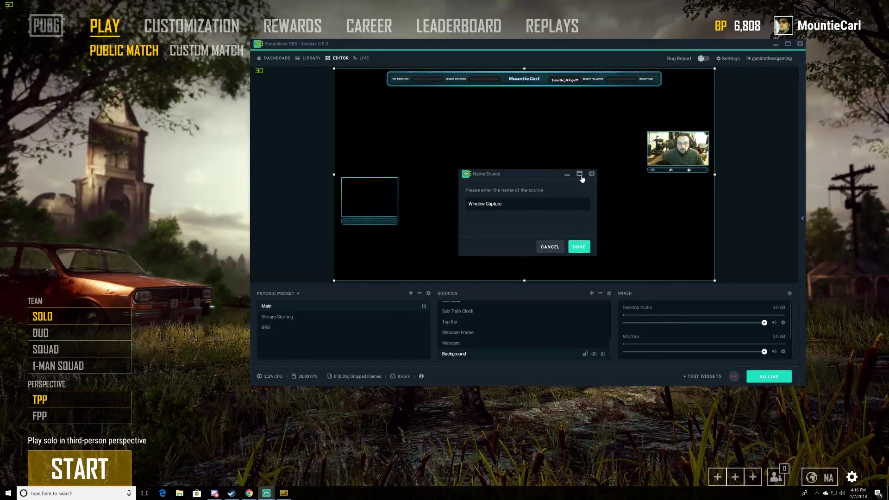
pyautogui.click(550, 247)
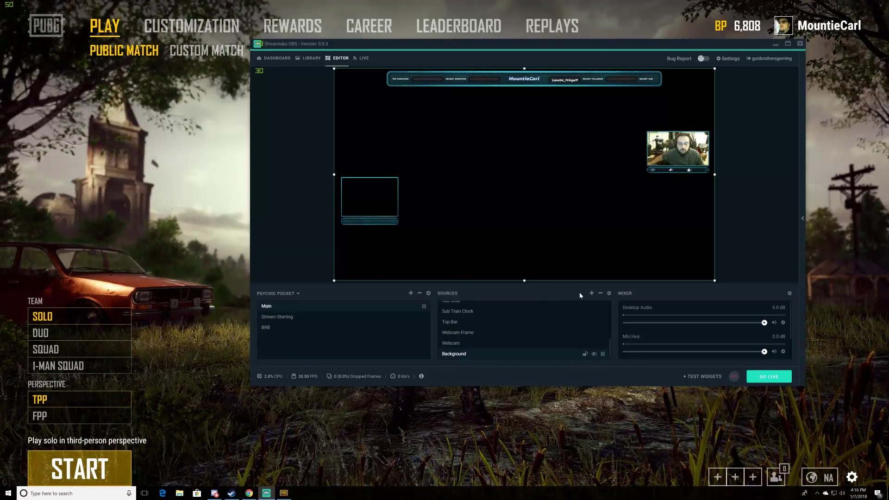
# Add a Game Capture source and select its default name for replacement.
pyautogui.click(592, 294)
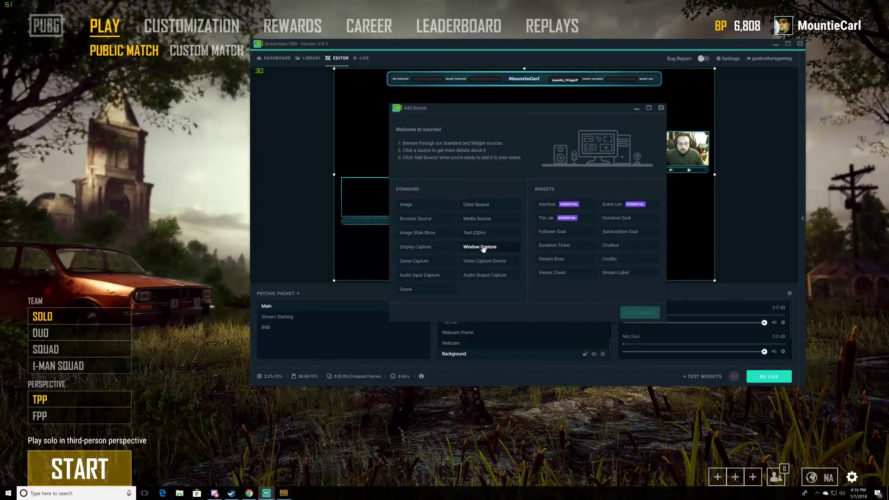
pyautogui.click(426, 262)
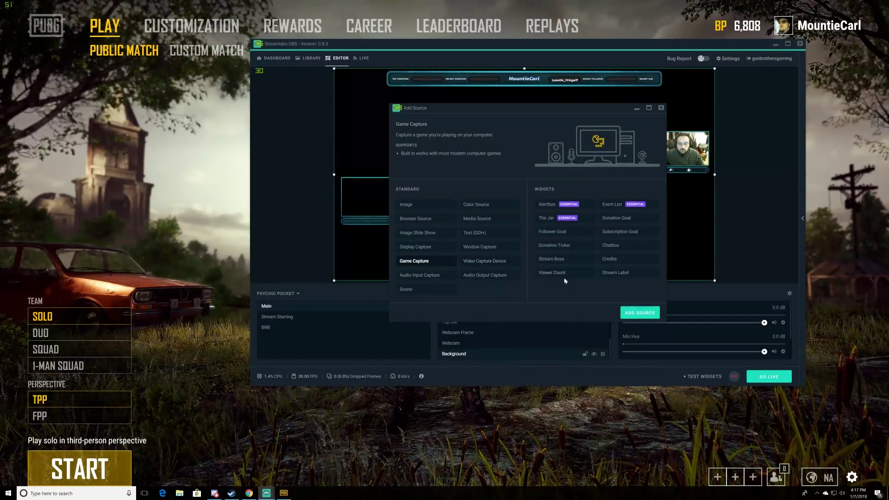
pyautogui.click(638, 313)
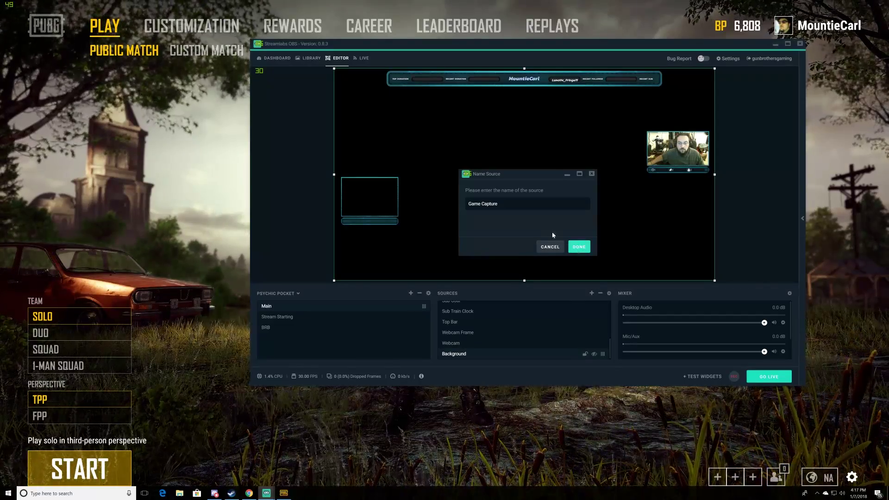
pyautogui.moveTo(498, 203); pyautogui.dragTo(456, 203)
# Name the source PUBG and set it to capture the PLAYERUNKNOWN'S BATTLEGROUNDS window.
pyautogui.write('PUBG')
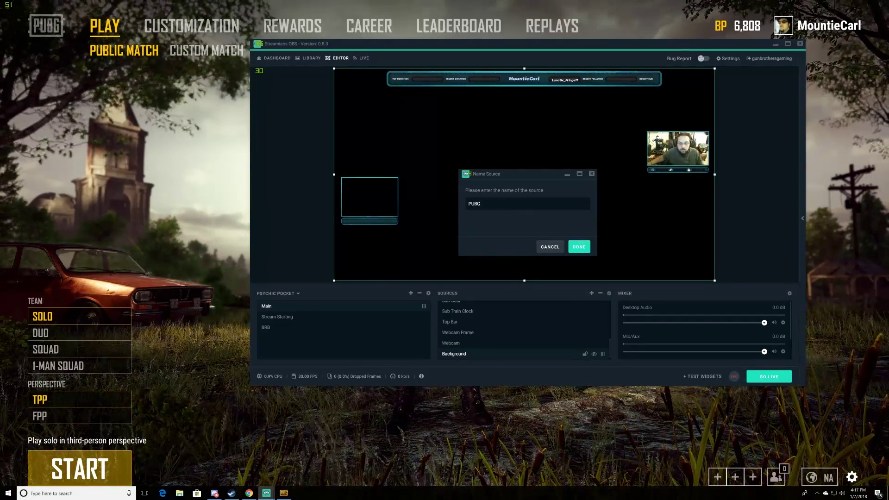
pyautogui.click(579, 246)
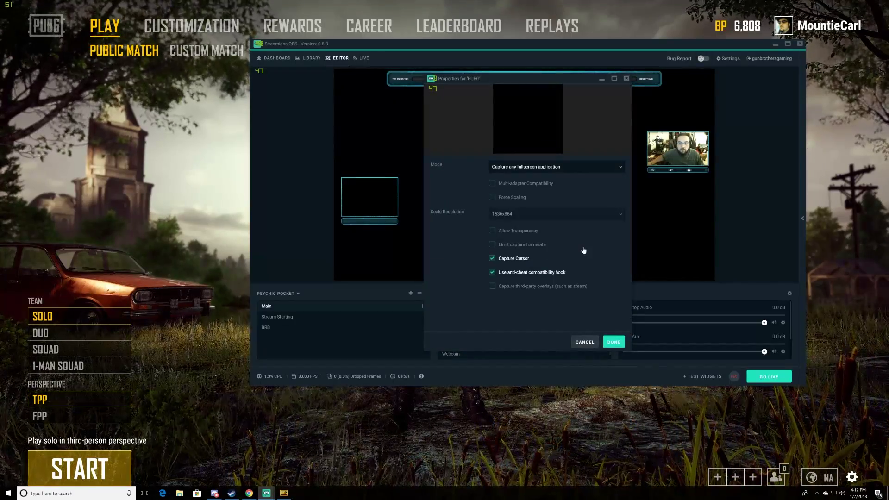
pyautogui.click(557, 168)
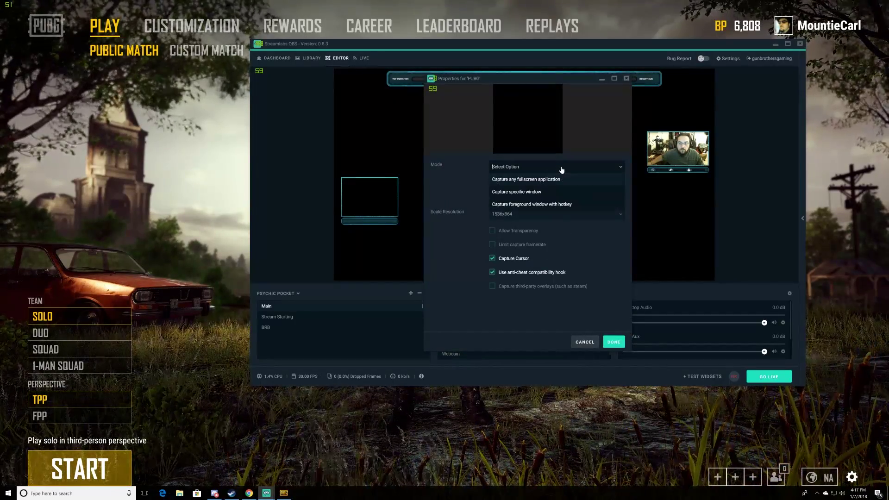
pyautogui.click(541, 192)
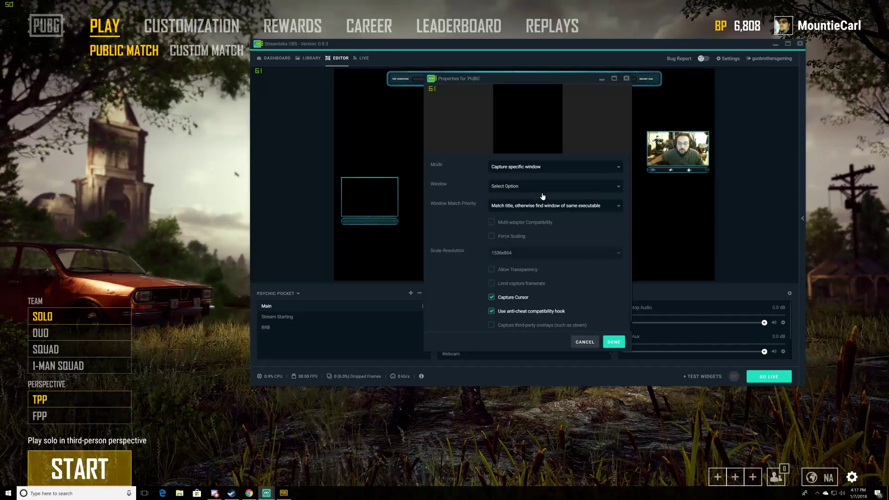
pyautogui.click(543, 187)
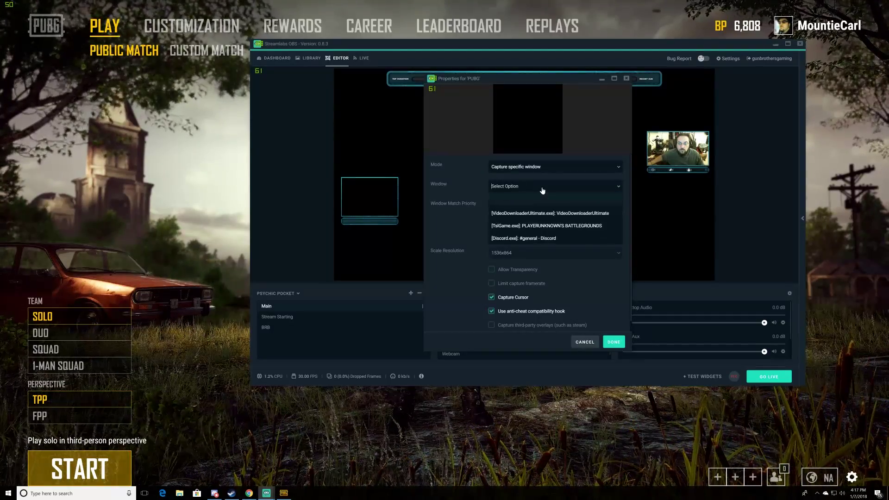
pyautogui.click(575, 227)
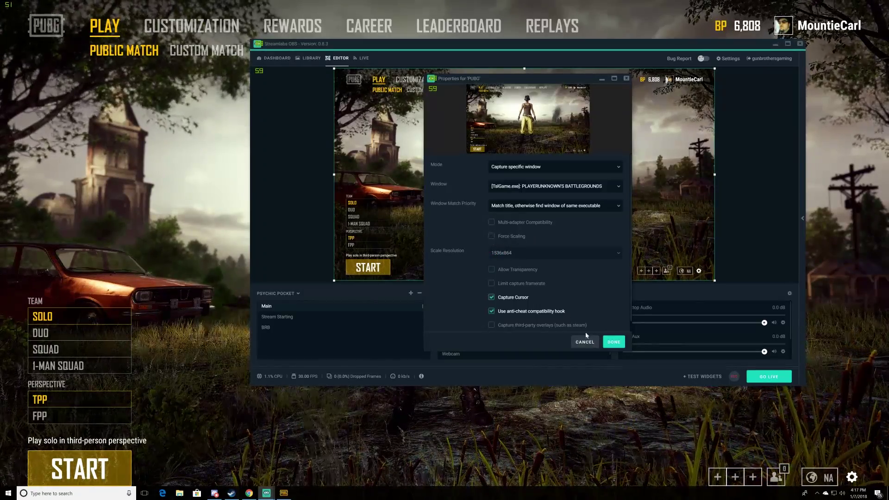
pyautogui.click(618, 342)
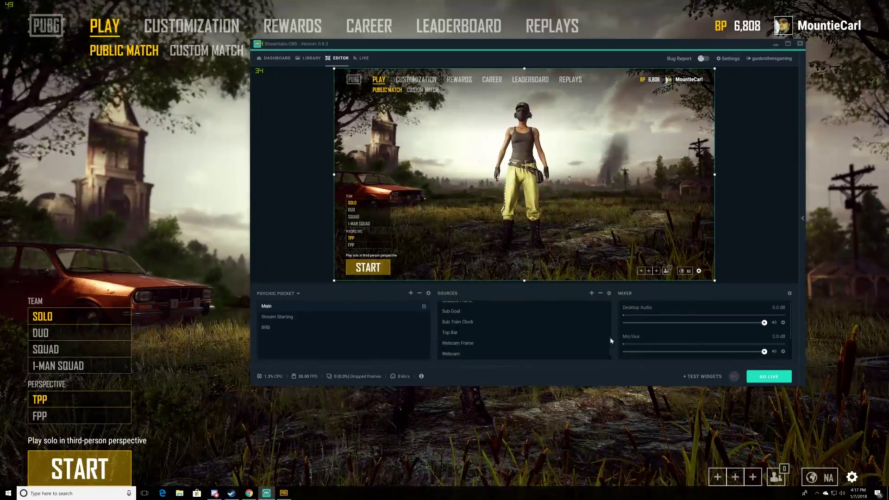
# Move the PUBG capture below the Webcam layers and remove the Background source.
pyautogui.scroll(5, 531, 335)
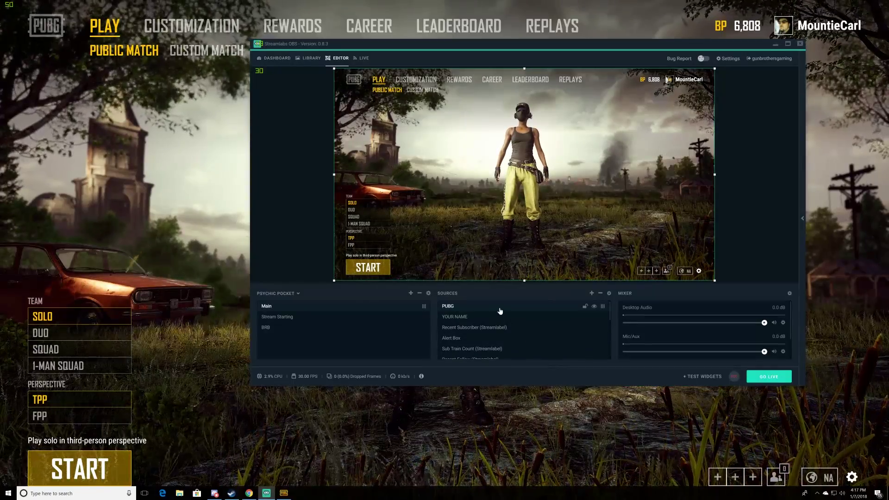
pyautogui.moveTo(500, 308); pyautogui.dragTo(503, 345)
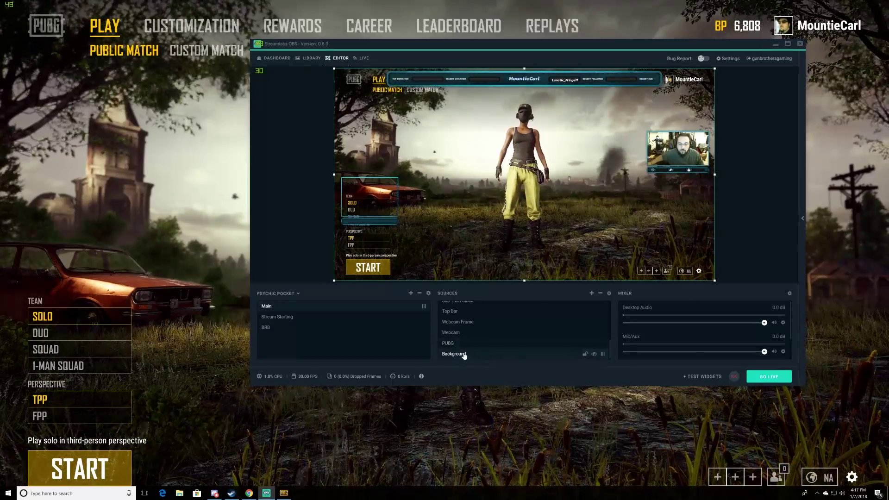
pyautogui.rightClick(464, 354)
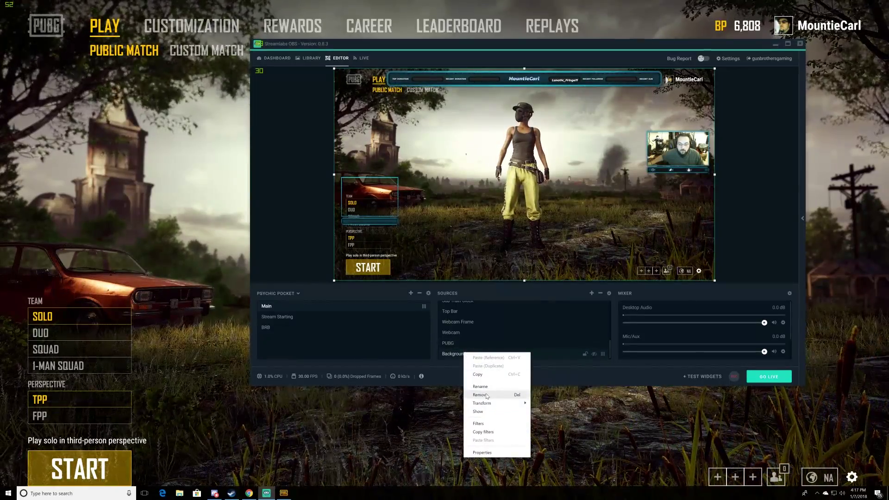
pyautogui.click(485, 395)
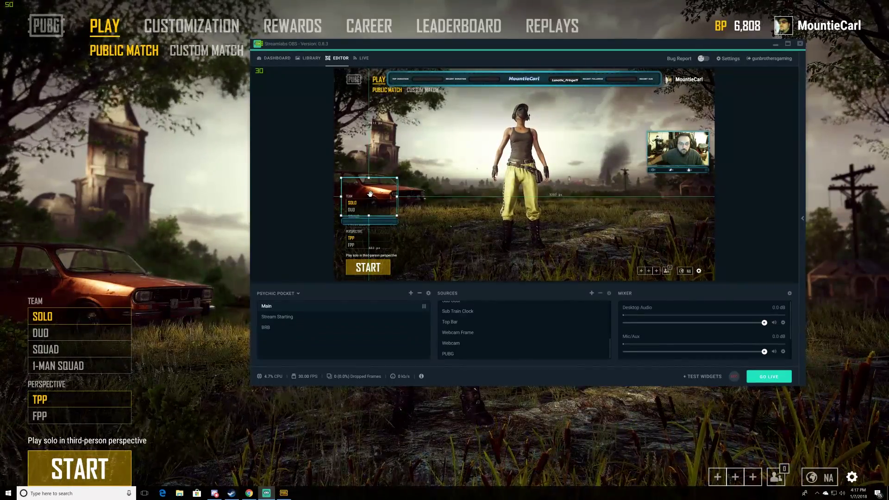
# Reposition the small framed box slightly up and to the right in the Main scene.
pyautogui.moveTo(370, 193); pyautogui.dragTo(371, 174)
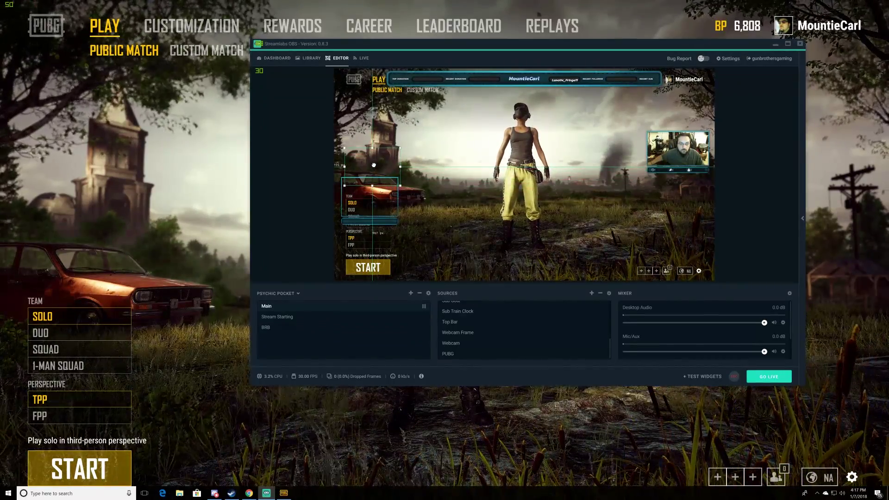
pyautogui.moveTo(373, 165); pyautogui.dragTo(374, 177)
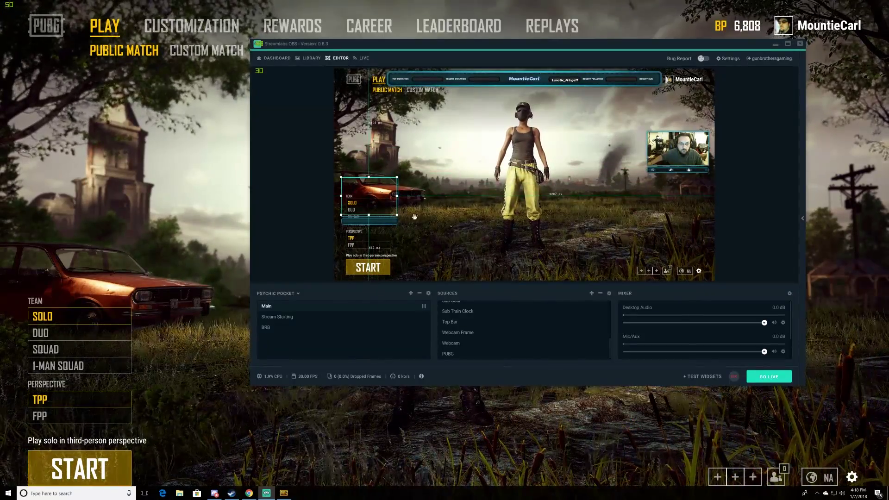
pyautogui.press('Right')
pyautogui.press('Right')
pyautogui.press('Right')
pyautogui.press('Right')
pyautogui.press('Right')
pyautogui.press('Right')
pyautogui.press('Right')
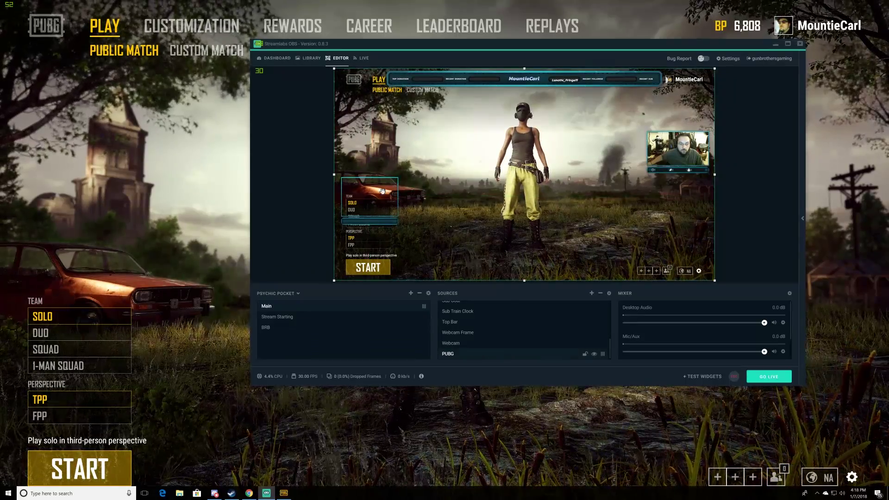
# Review the PUBG game capture and Sub Train Clock entries in the Sources list.
pyautogui.click(427, 234)
pyautogui.click(465, 314)
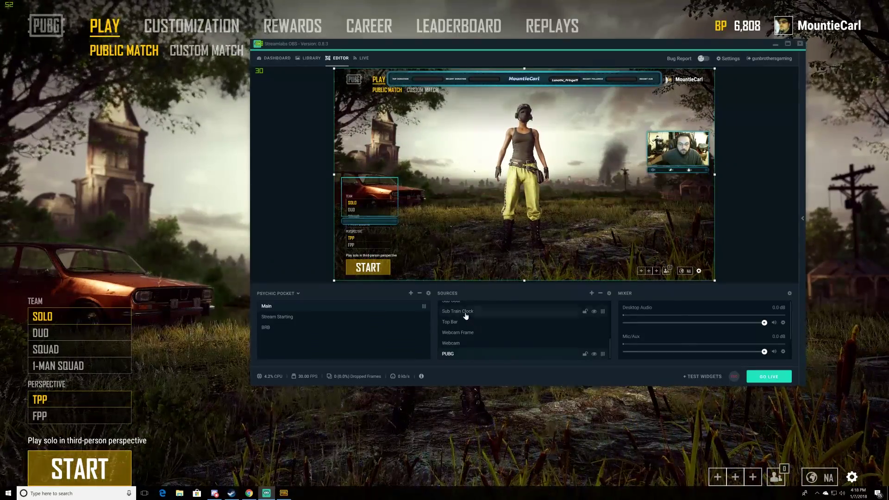
pyautogui.scroll(5, 513, 333)
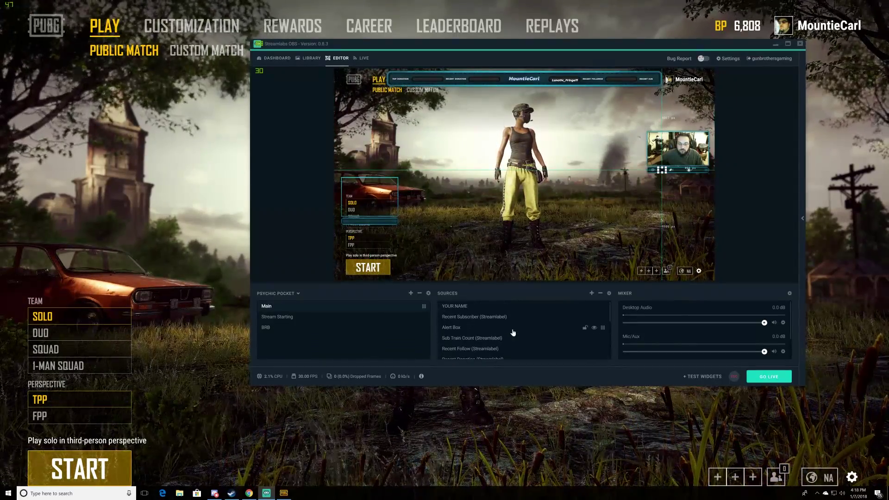
pyautogui.scroll(-5, 496, 333)
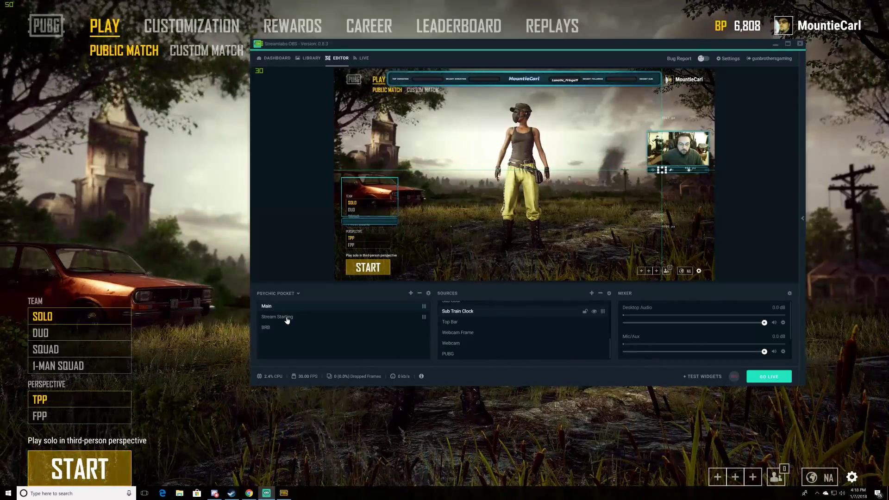
pyautogui.click(286, 317)
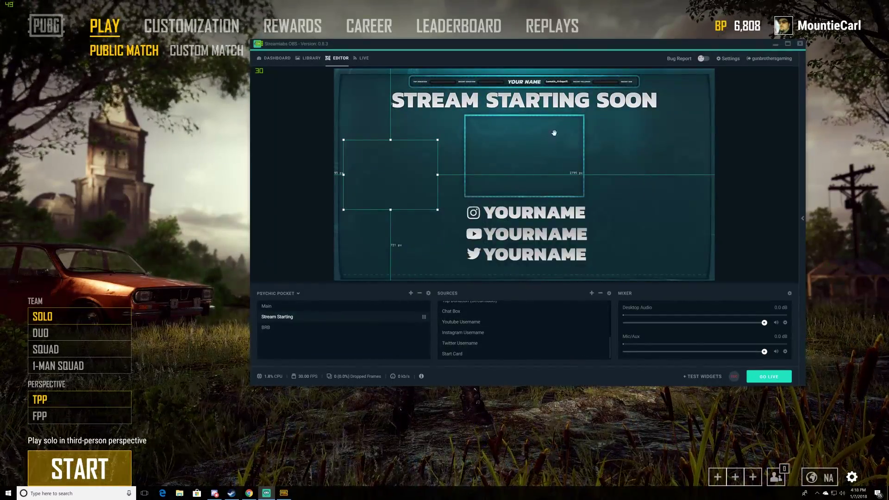
# Replace the top-bar name text with the streamer's name.
pyautogui.click(527, 83)
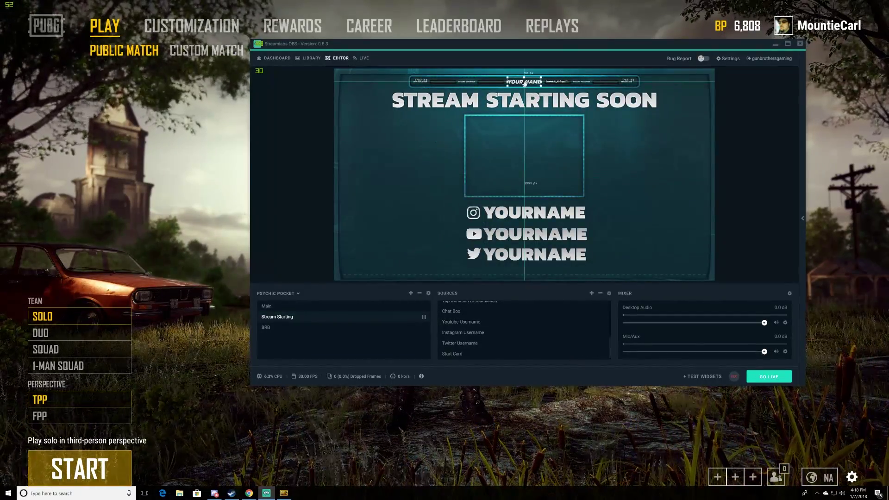
pyautogui.rightClick(527, 84)
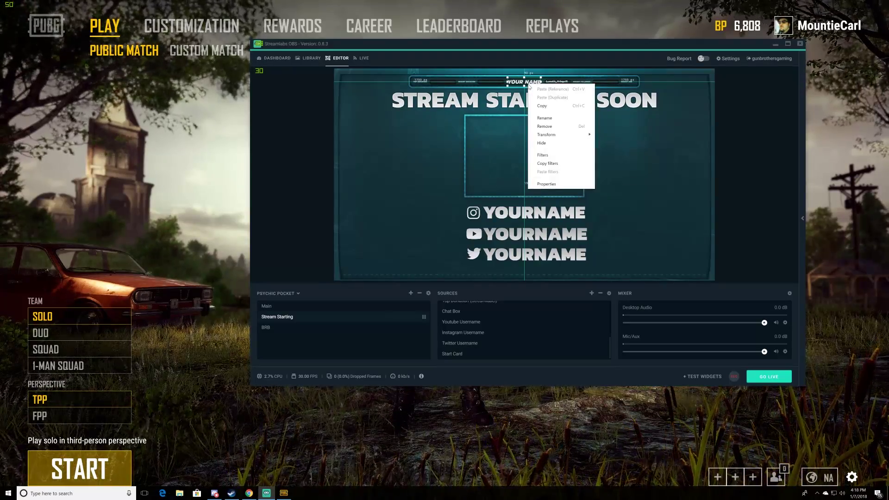
pyautogui.click(547, 184)
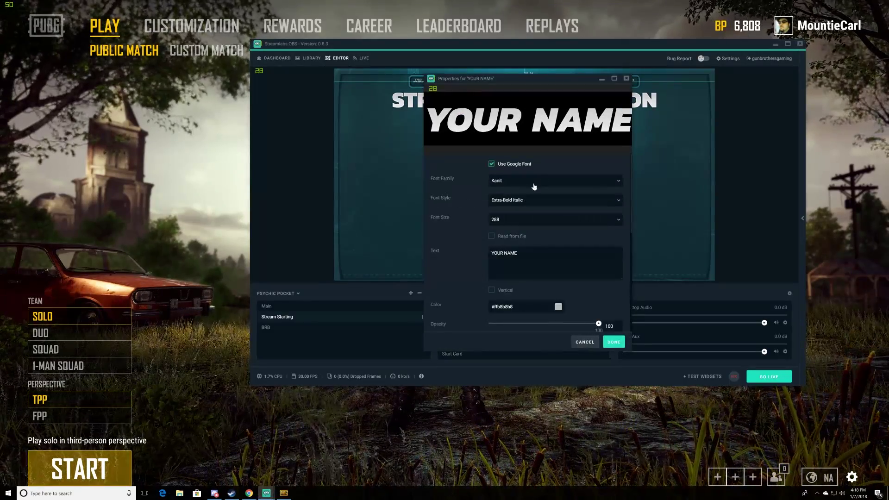
pyautogui.moveTo(491, 253); pyautogui.dragTo(518, 254)
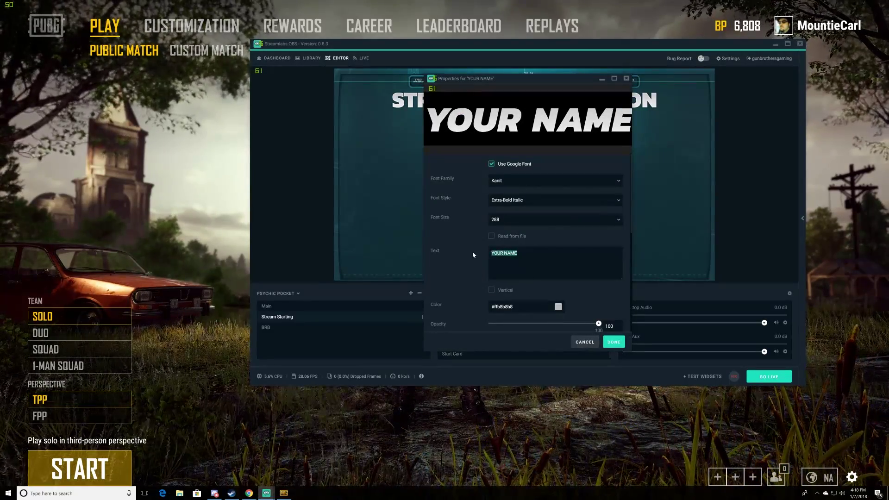
pyautogui.write('MountieCarl')
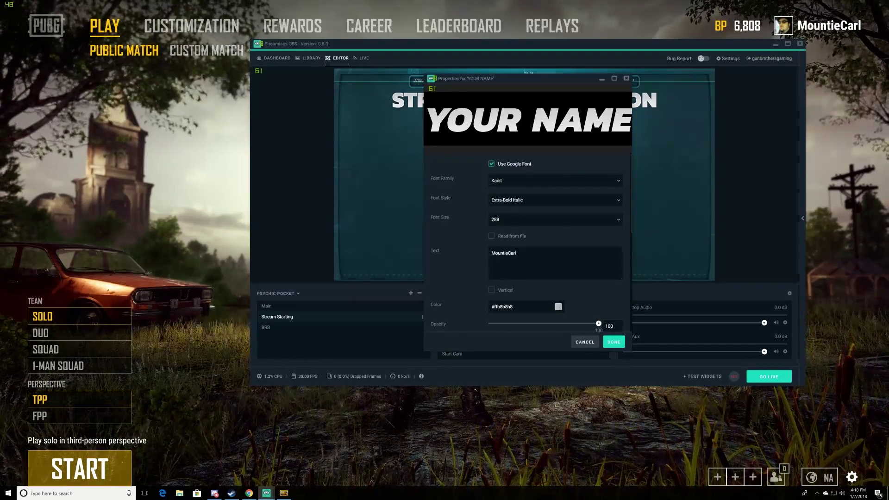
pyautogui.click(613, 342)
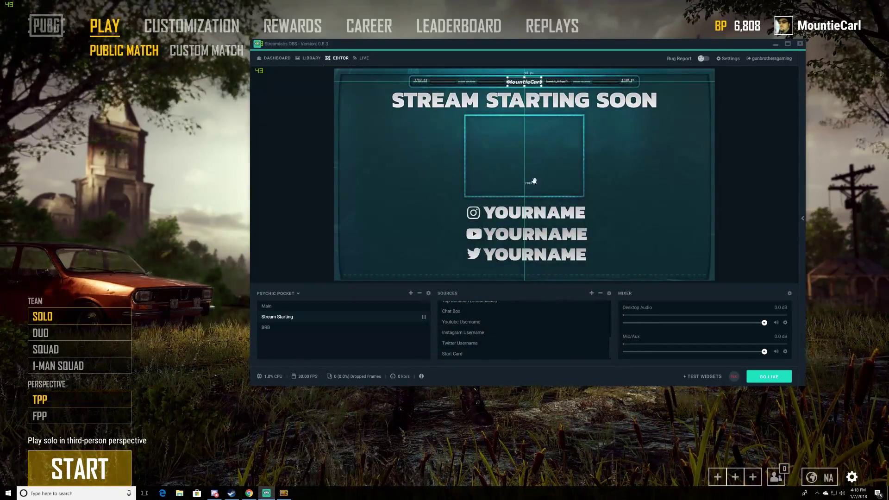
# Set the YouTube handle text to the creator's YouTube username.
pyautogui.click(542, 213)
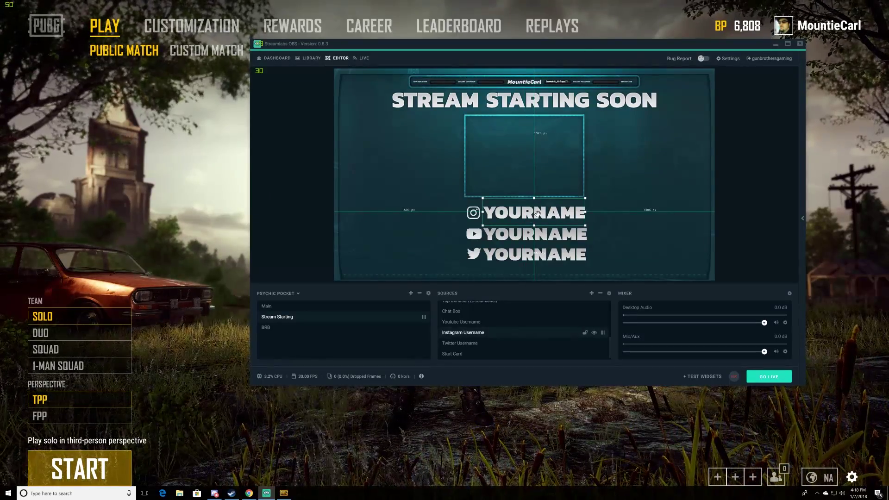
pyautogui.click(540, 246)
pyautogui.rightClick(548, 238)
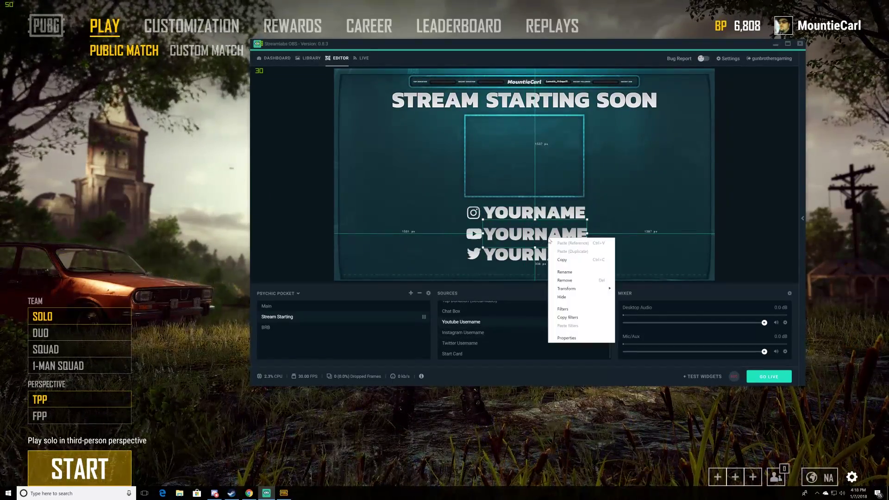
pyautogui.click(567, 338)
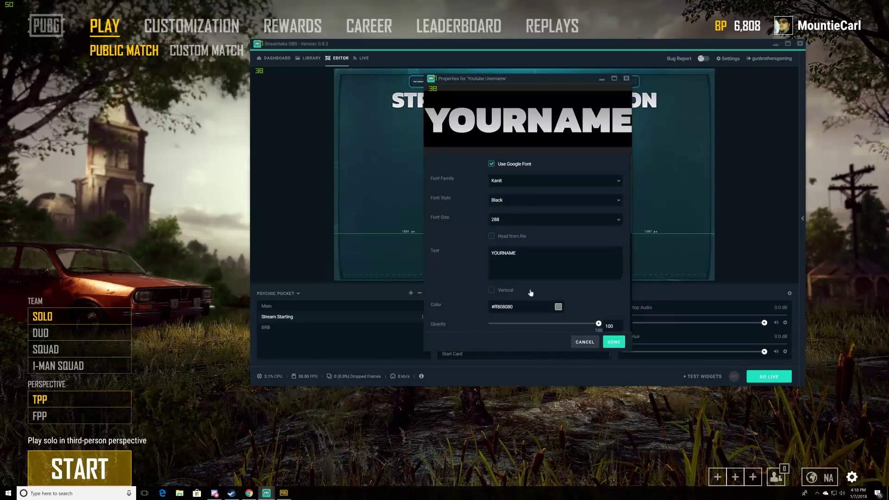
pyautogui.write('Gu')
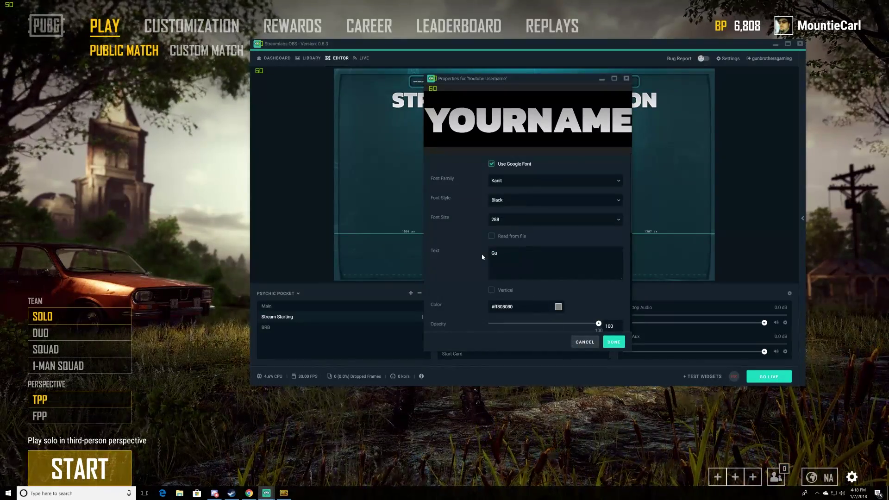
pyautogui.write('nBrothersGaming')
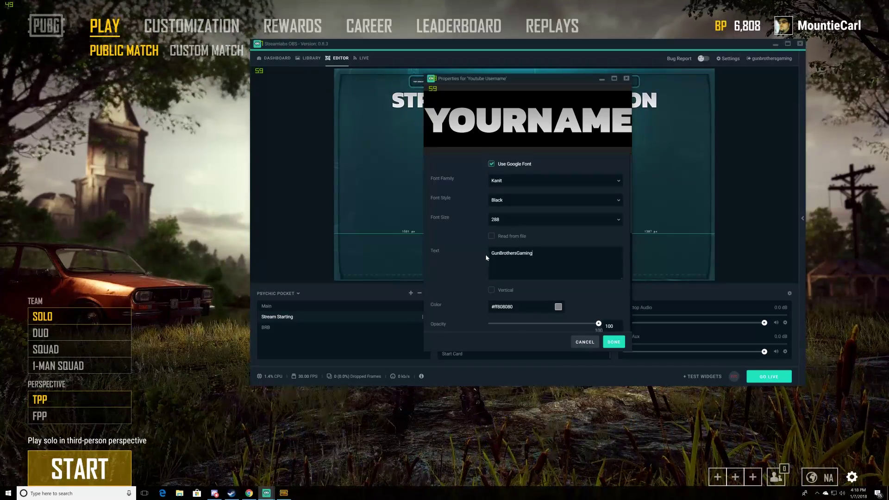
pyautogui.click(613, 341)
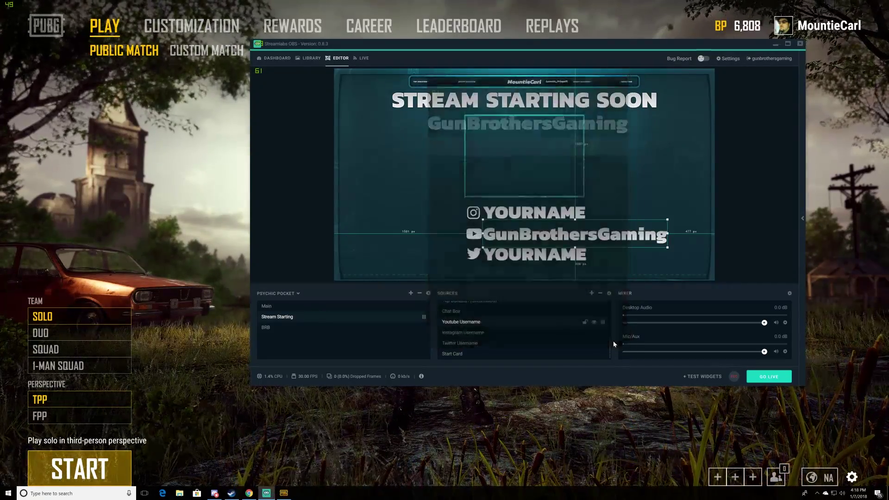
# Set the Twitter handle text to the creator's Twitter username.
pyautogui.click(661, 190)
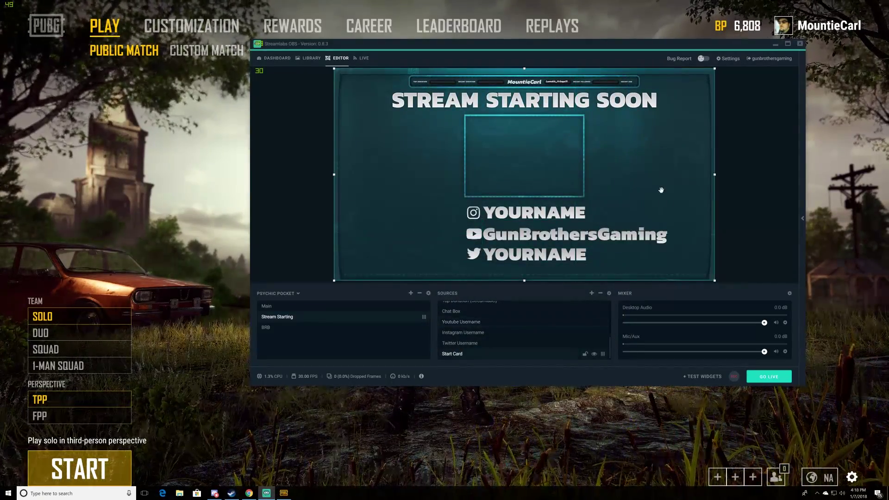
pyautogui.rightClick(556, 260)
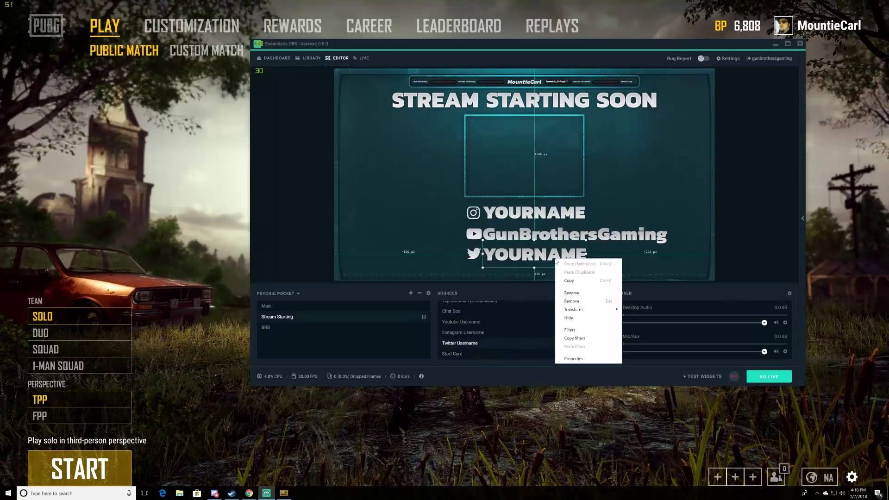
pyautogui.click(582, 358)
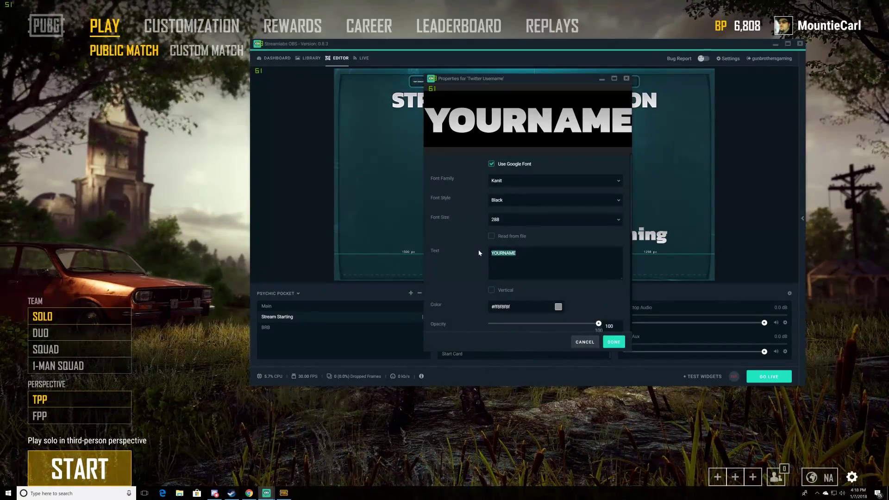
pyautogui.write('GunBr')
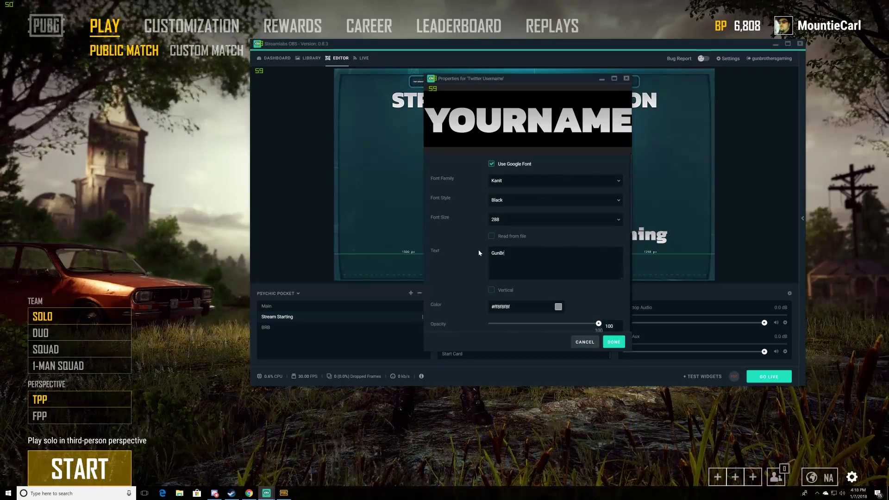
pyautogui.write('othersYT')
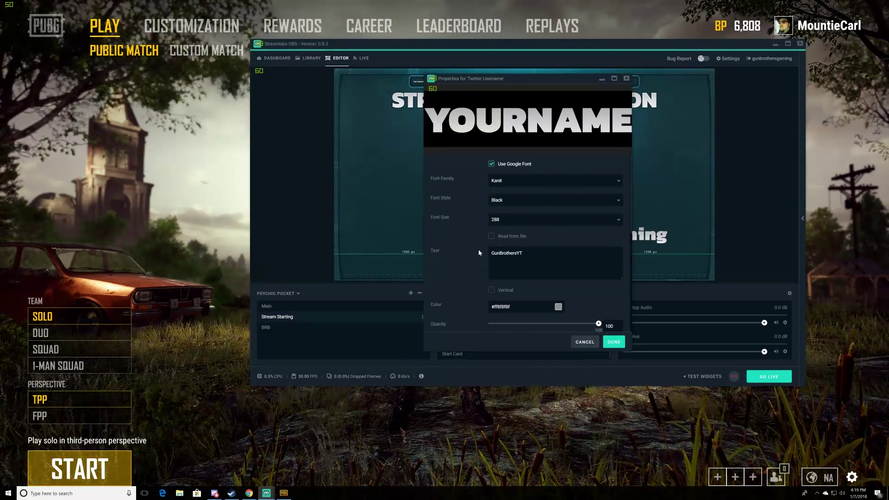
pyautogui.click(614, 342)
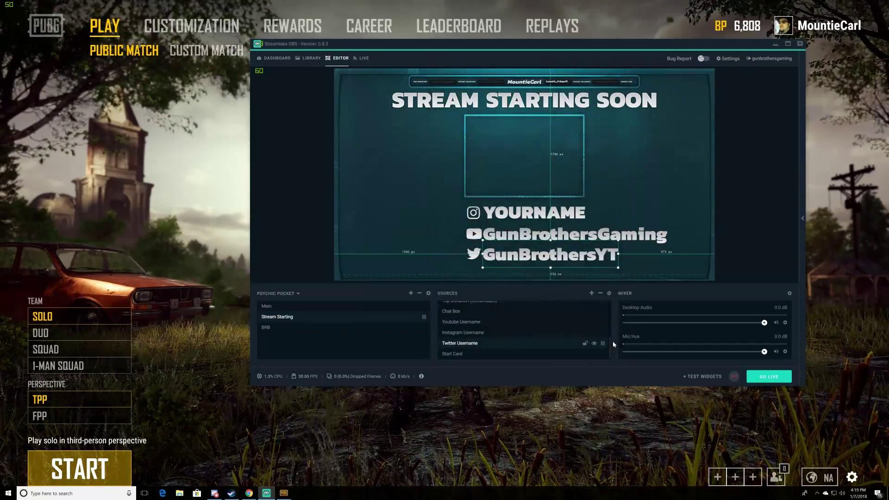
# Shift the Instagram icon upward into position.
pyautogui.click(476, 255)
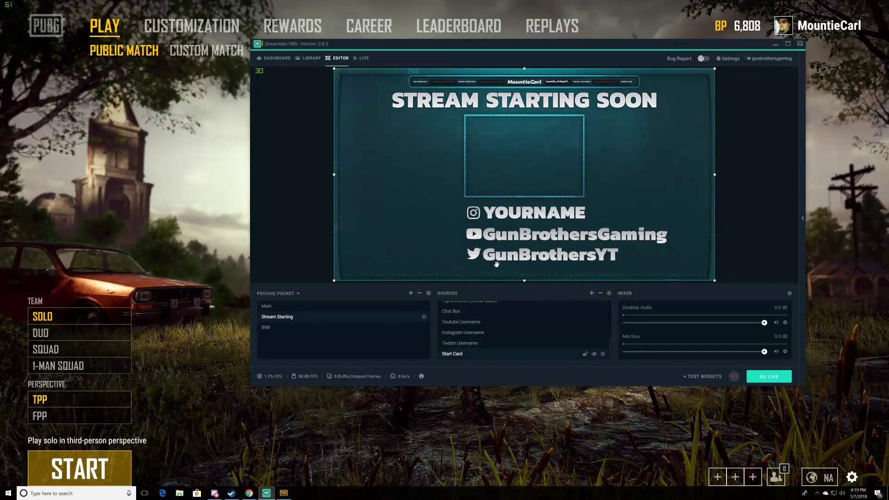
pyautogui.moveTo(477, 254); pyautogui.dragTo(476, 216)
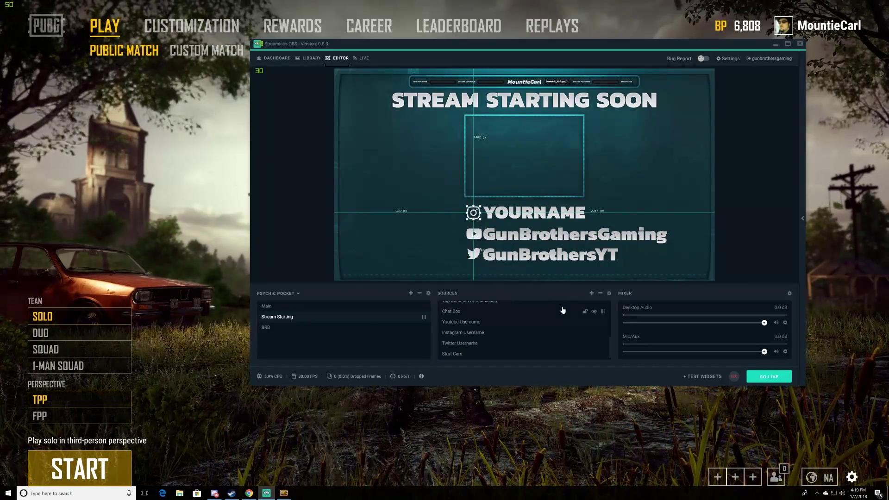
pyautogui.click(268, 327)
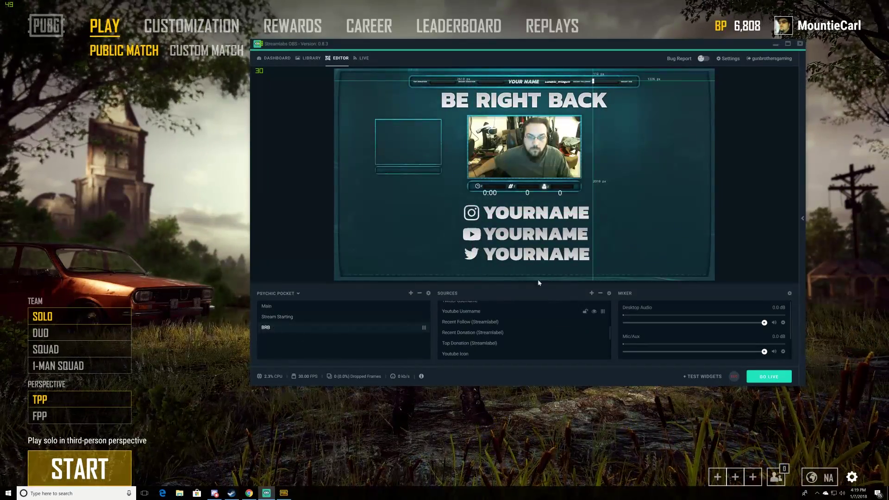
# Replace the BRB scene's top-bar name text with the streamer's name, then return to Main.
pyautogui.click(489, 192)
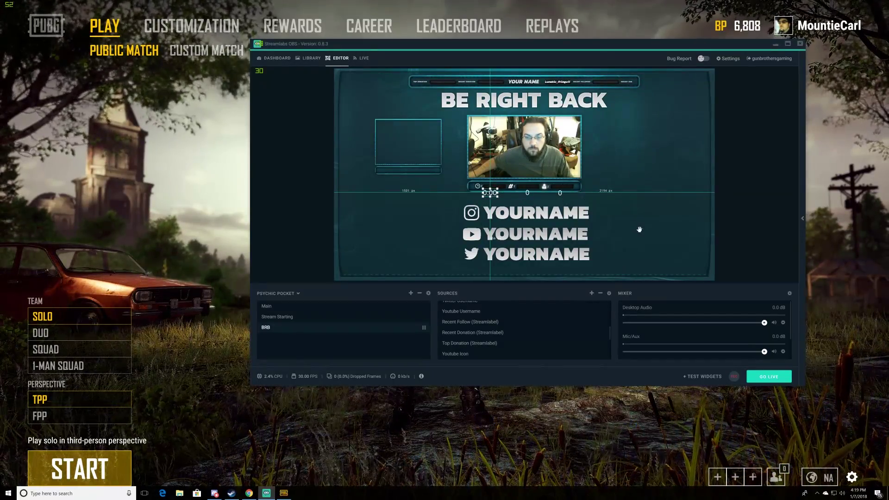
pyautogui.click(639, 229)
pyautogui.click(525, 82)
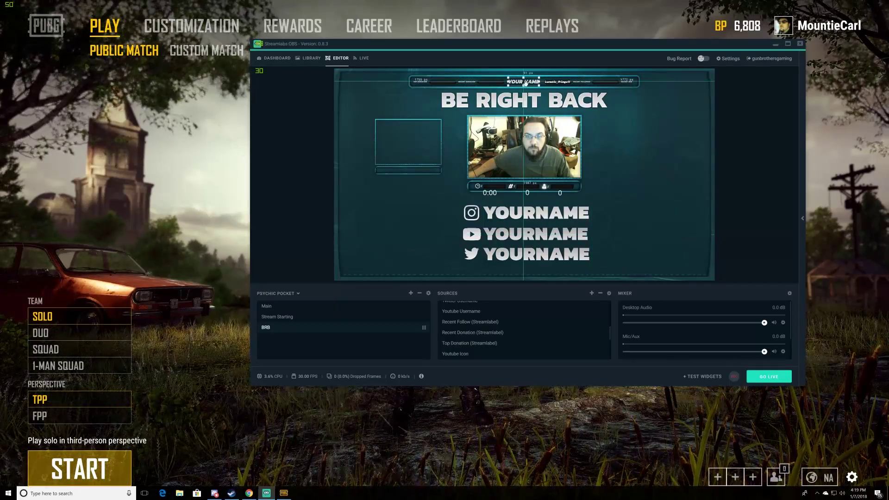
pyautogui.rightClick(525, 82)
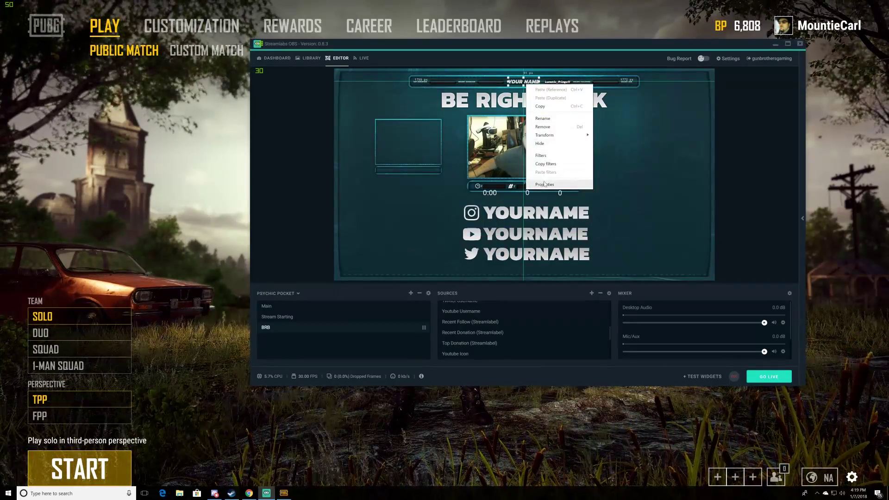
pyautogui.click(543, 180)
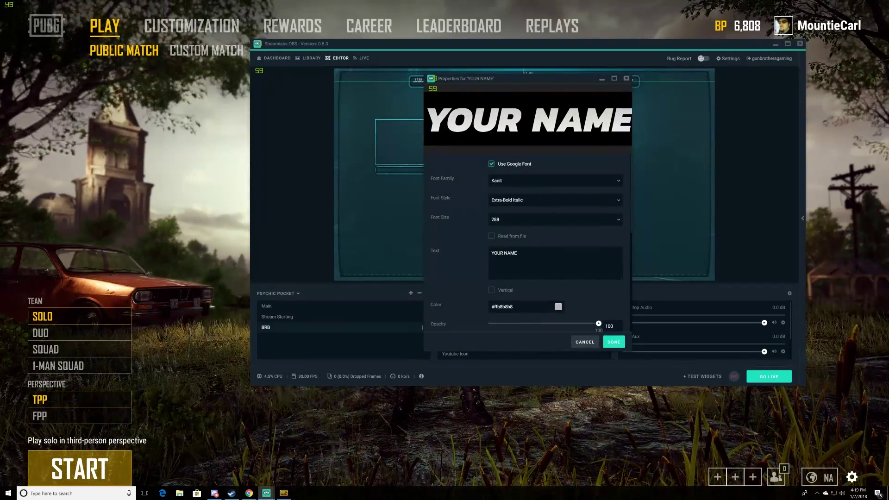
pyautogui.moveTo(517, 253); pyautogui.dragTo(468, 255)
pyautogui.write('MountieCarl')
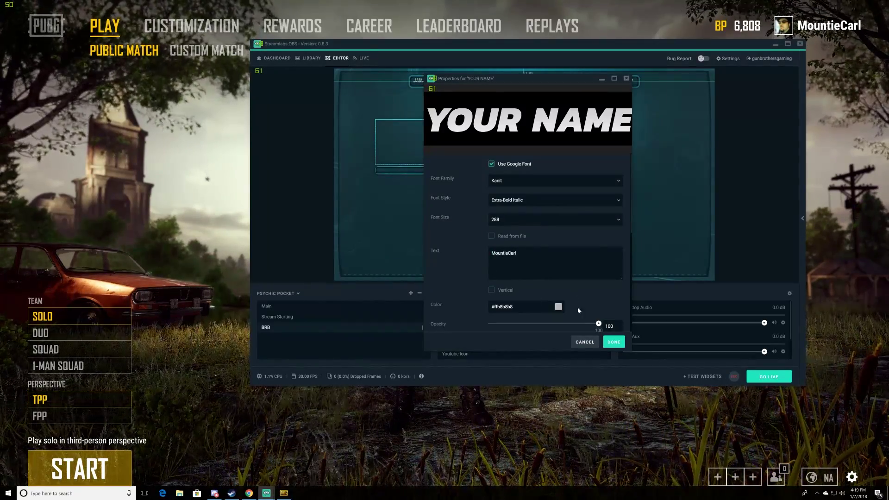
pyautogui.click(614, 343)
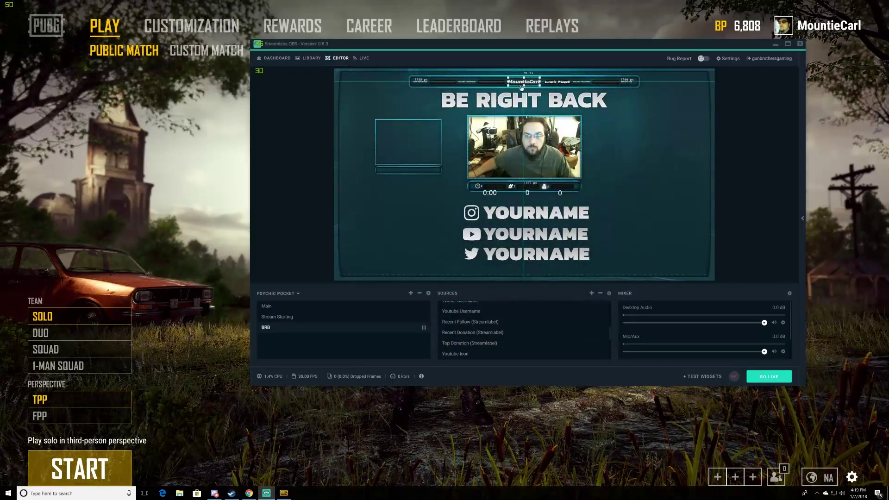
pyautogui.click(269, 308)
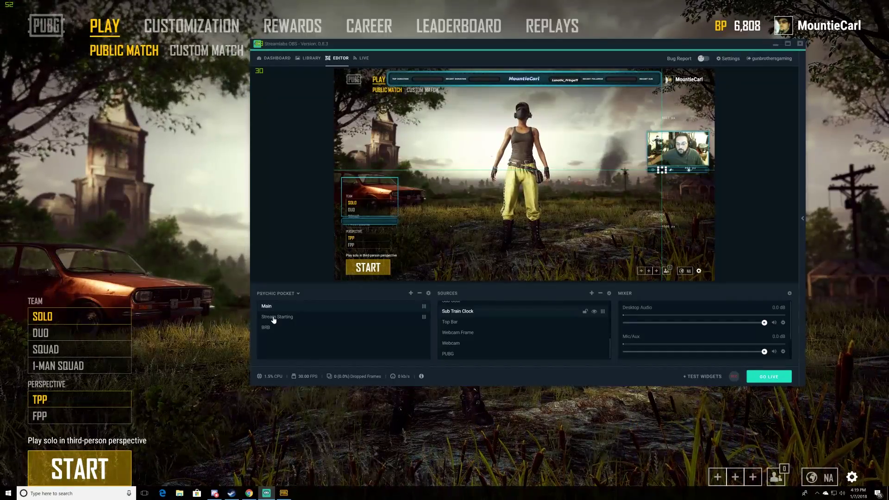
pyautogui.click(278, 317)
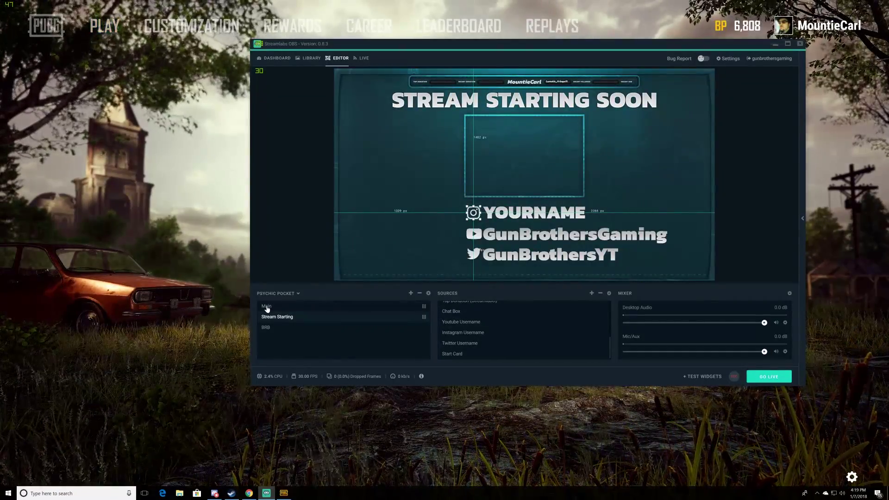
pyautogui.click(267, 307)
pyautogui.click(454, 324)
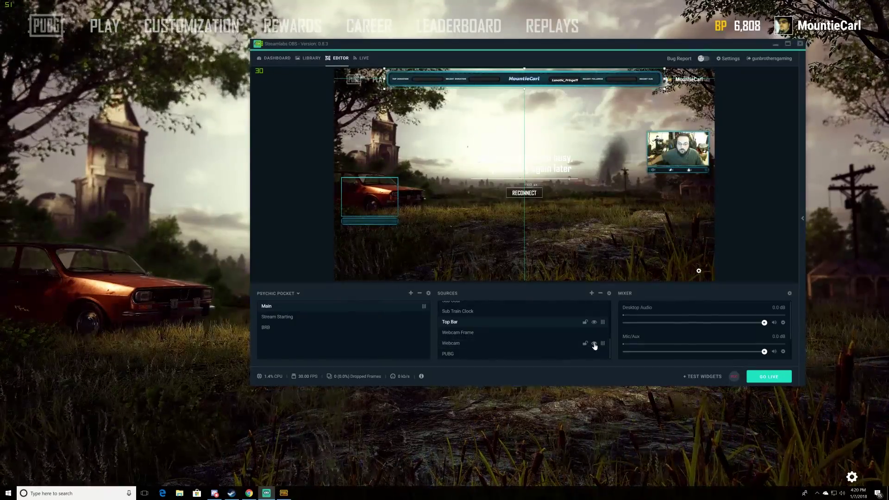
pyautogui.scroll(5, 506, 341)
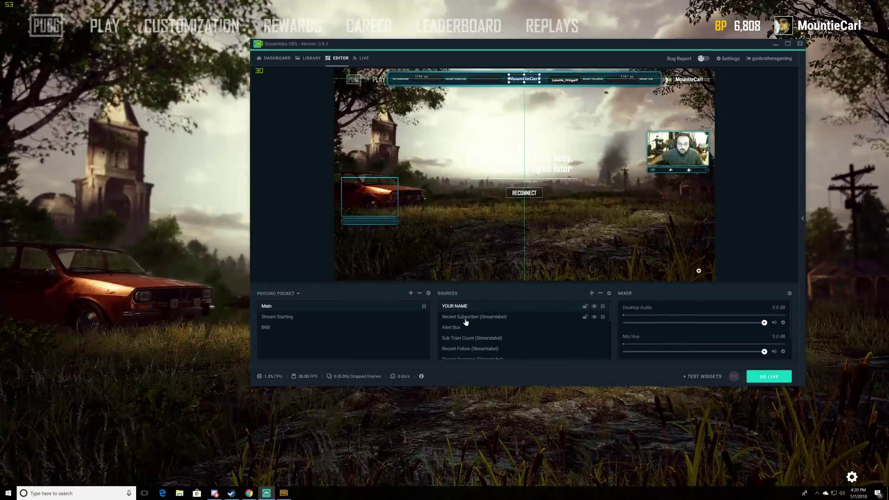
pyautogui.click(465, 317)
pyautogui.click(466, 326)
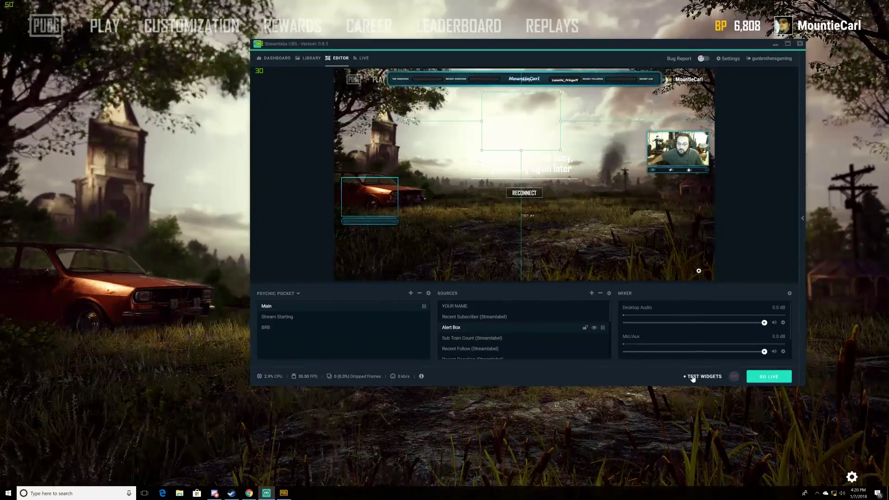
# Bring up the Test Widgets alerts, then switch to the Live events view.
pyautogui.click(693, 378)
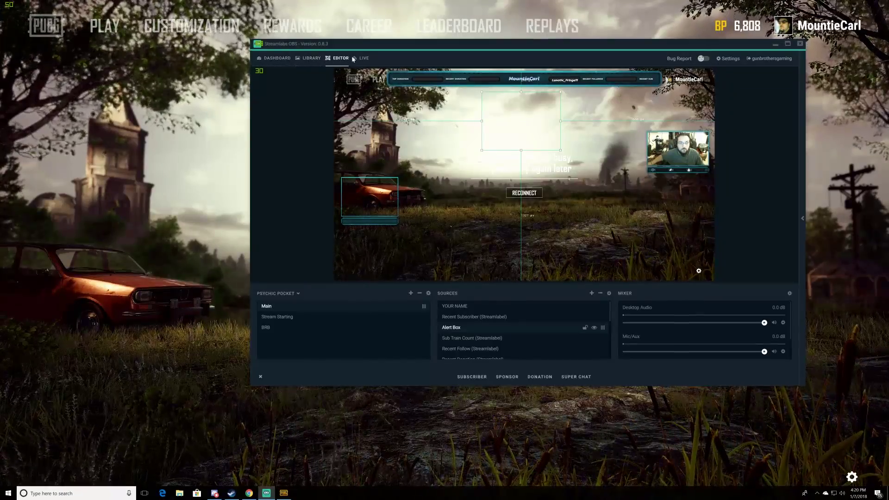
pyautogui.click(364, 59)
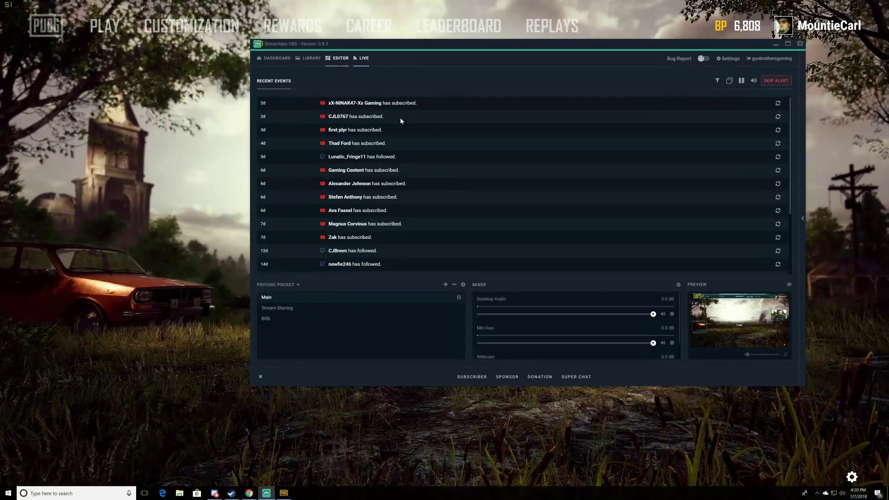
pyautogui.click(336, 61)
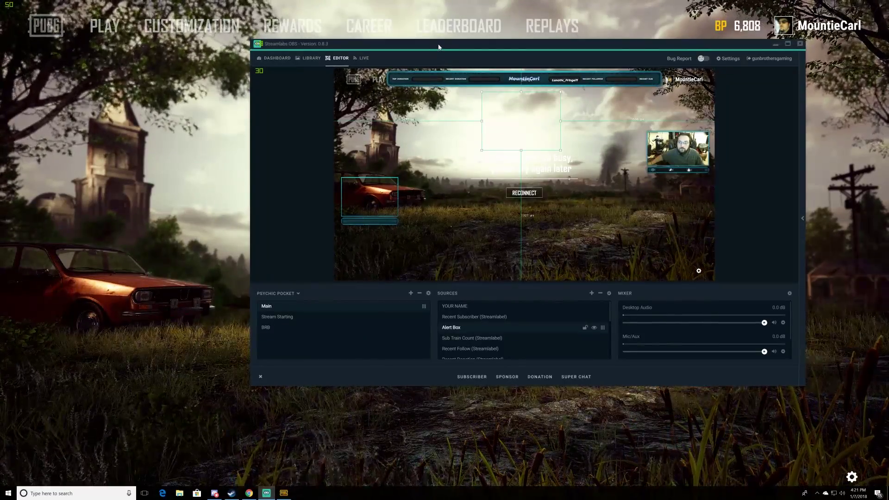
# Move the window left and open the Stream page of Settings.
pyautogui.moveTo(439, 47); pyautogui.dragTo(350, 52)
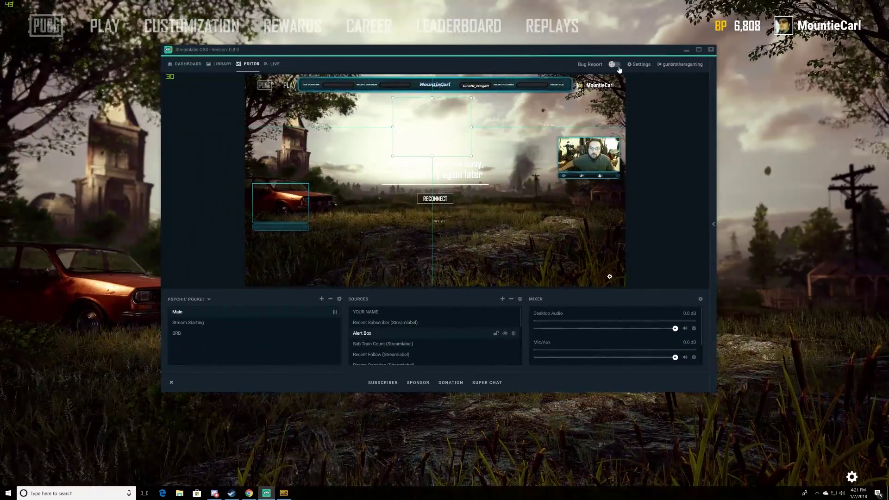
pyautogui.click(640, 65)
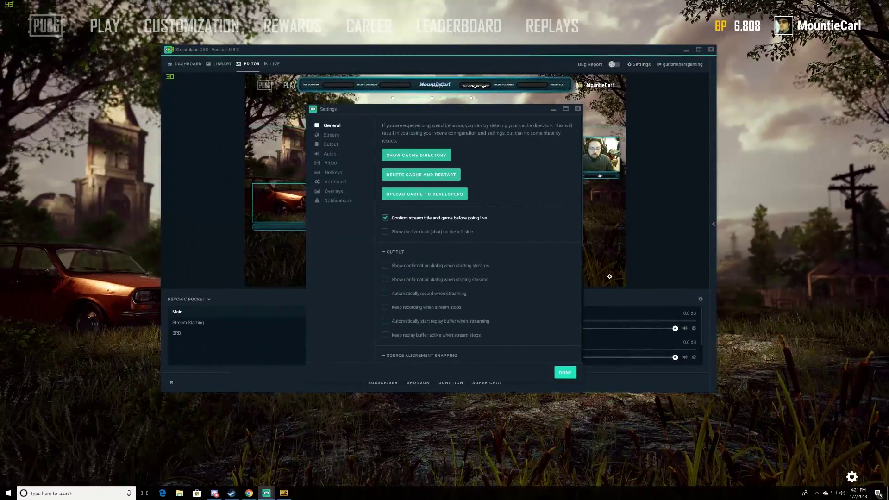
pyautogui.click(332, 136)
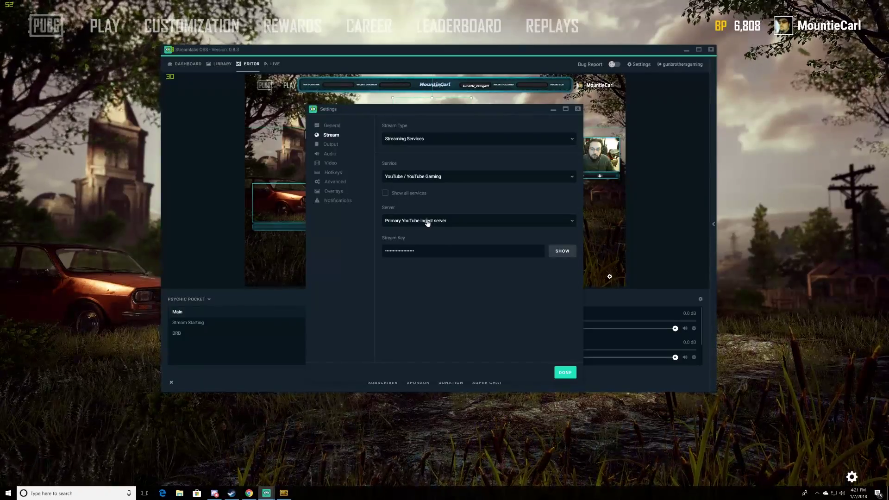
# Review the server, service and stream type lists, keeping YouTube / YouTube Gaming and Streaming Services.
pyautogui.click(427, 221)
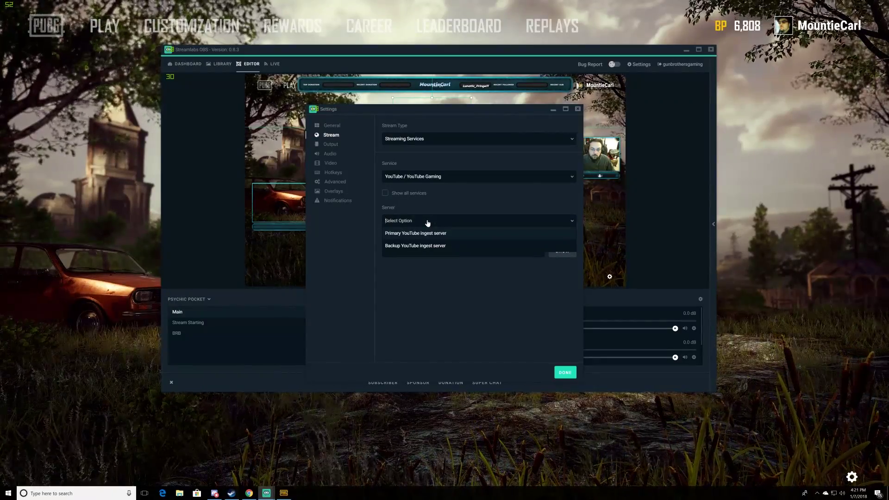
pyautogui.click(450, 177)
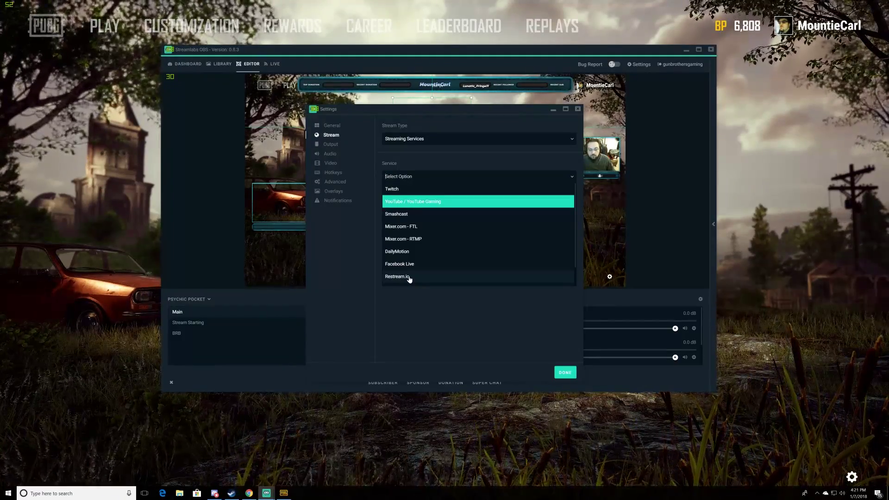
pyautogui.scroll(-1, 422, 278)
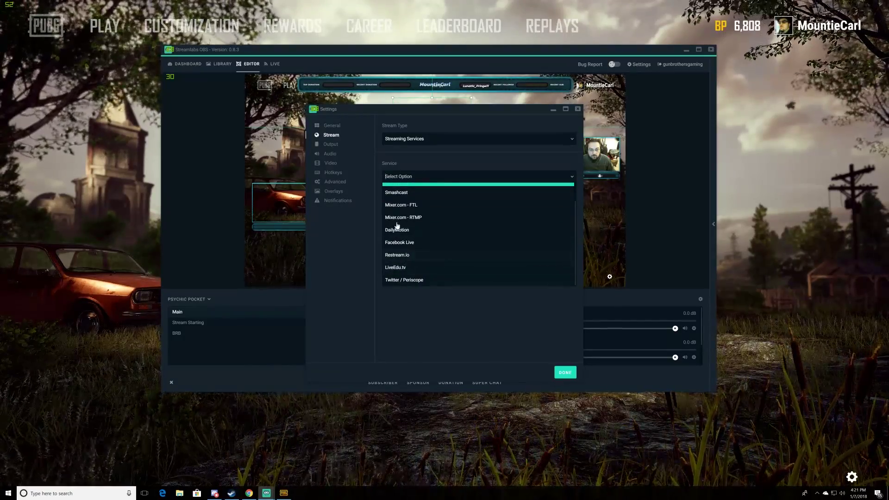
pyautogui.scroll(1, 421, 181)
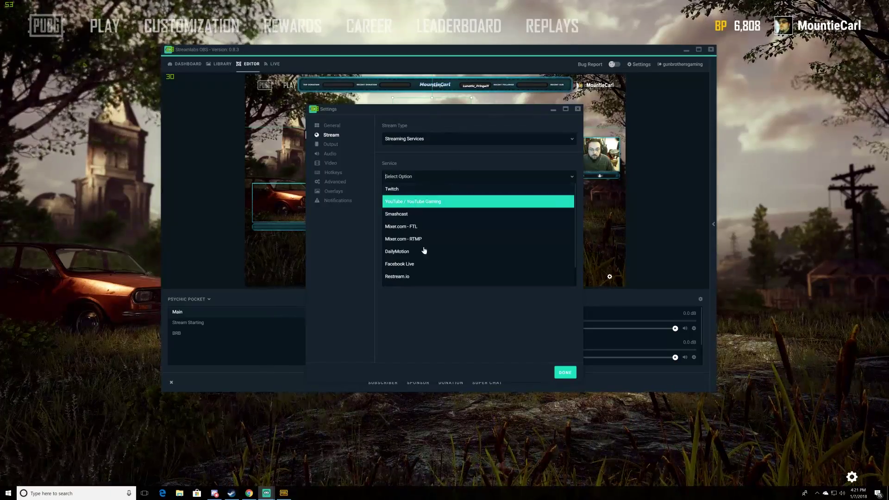
pyautogui.scroll(-1, 428, 256)
pyautogui.scroll(2, 427, 255)
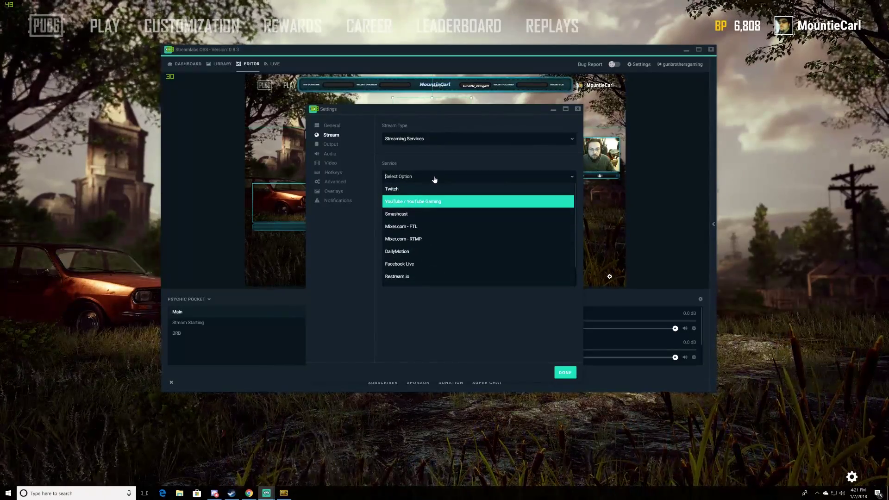
pyautogui.click(435, 204)
pyautogui.click(460, 142)
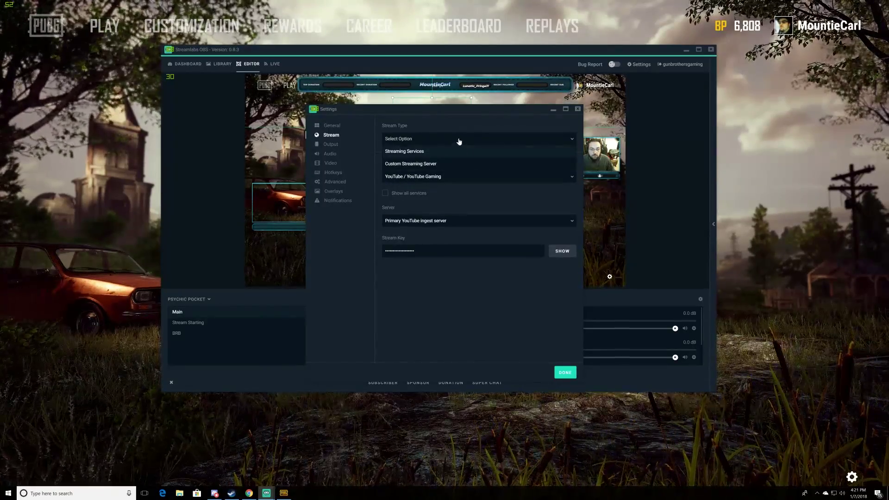
pyautogui.click(440, 151)
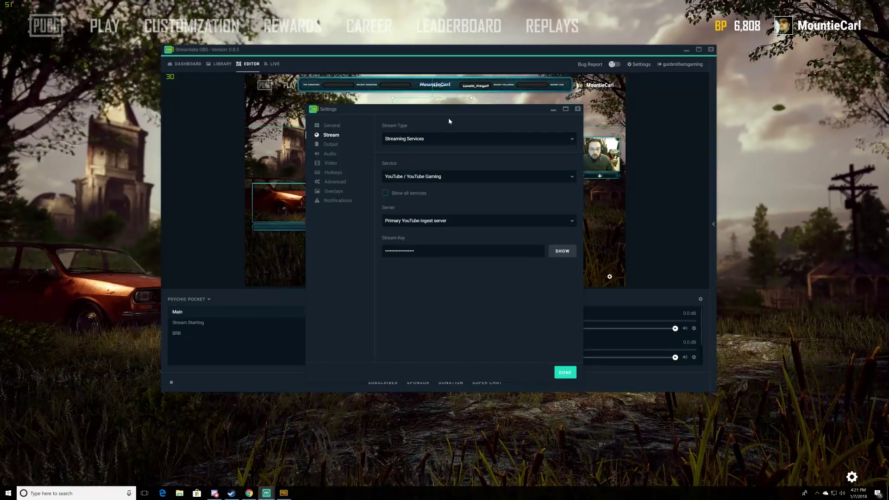
pyautogui.click(451, 139)
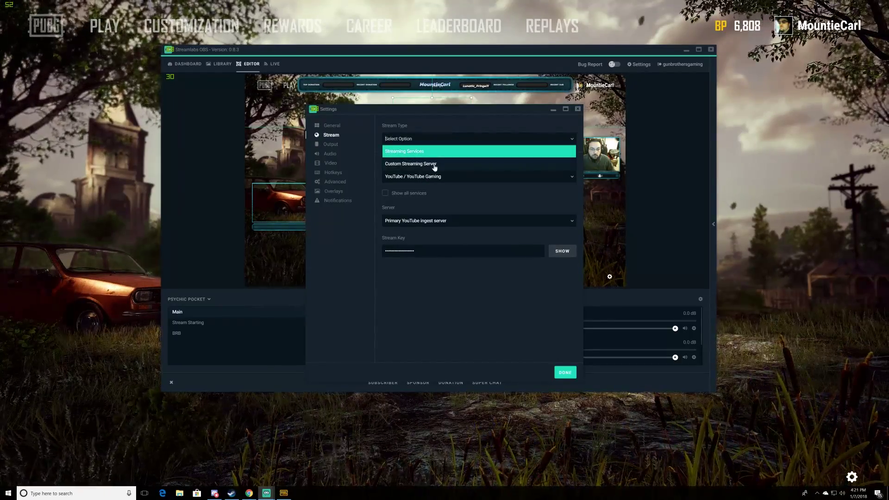
pyautogui.click(442, 124)
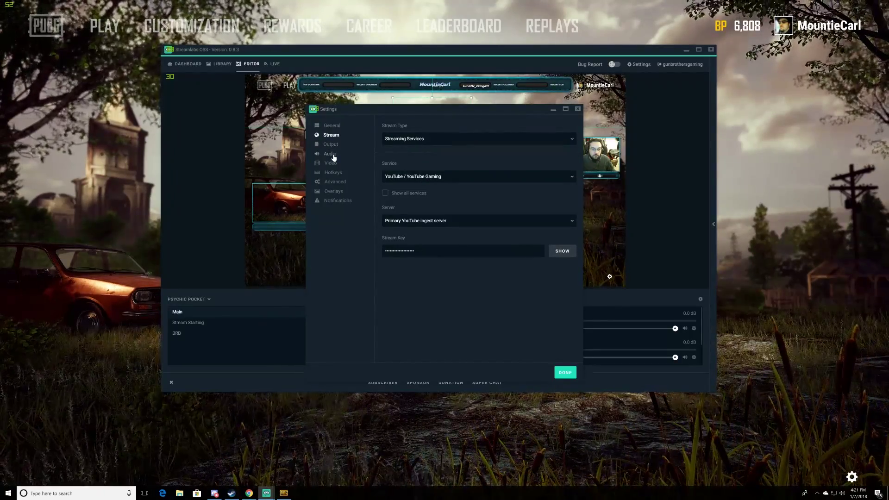
# Browse the Audio, Video (keeping 1920x1080 output), Advanced and Overlays settings pages.
pyautogui.click(330, 154)
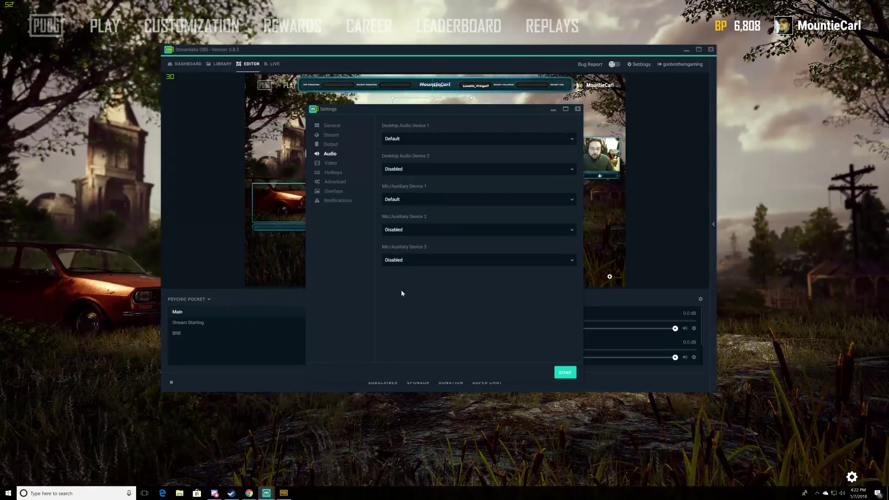
pyautogui.click(331, 163)
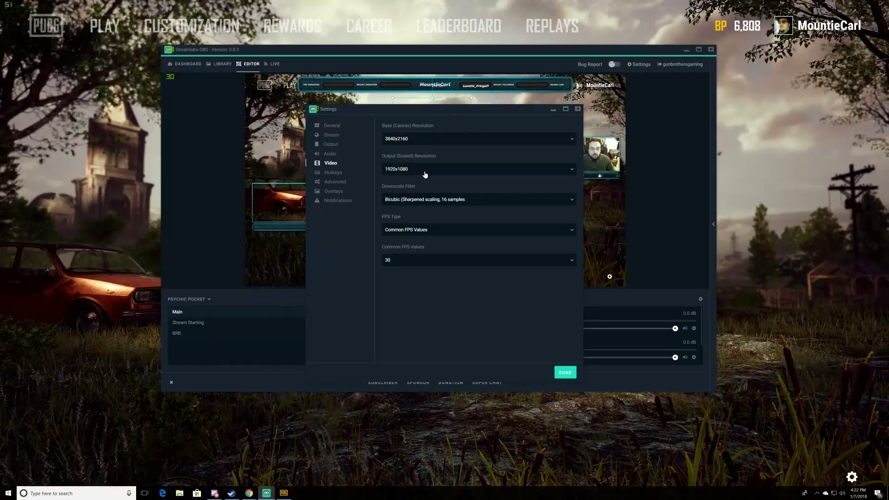
pyautogui.click(429, 173)
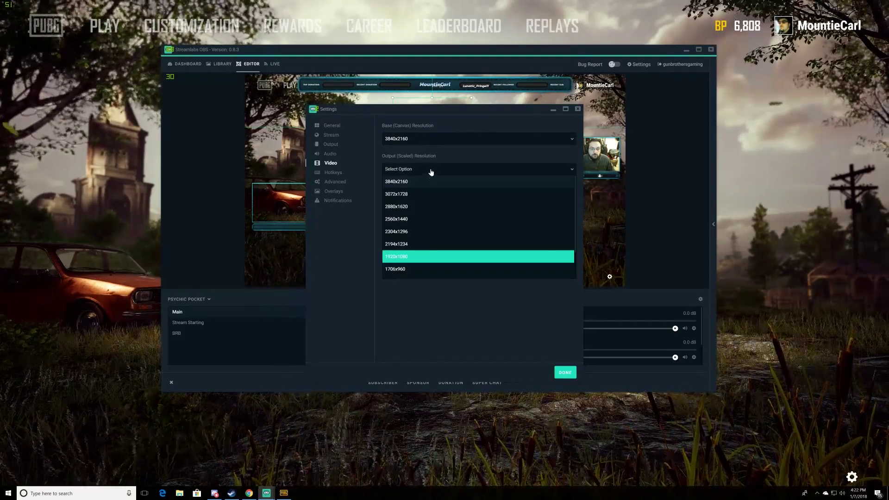
pyautogui.click(376, 166)
pyautogui.click(334, 182)
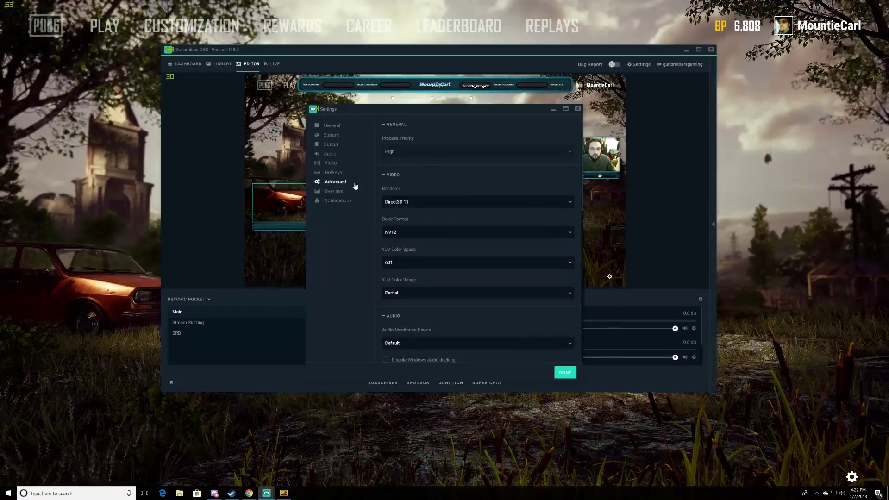
pyautogui.click(333, 192)
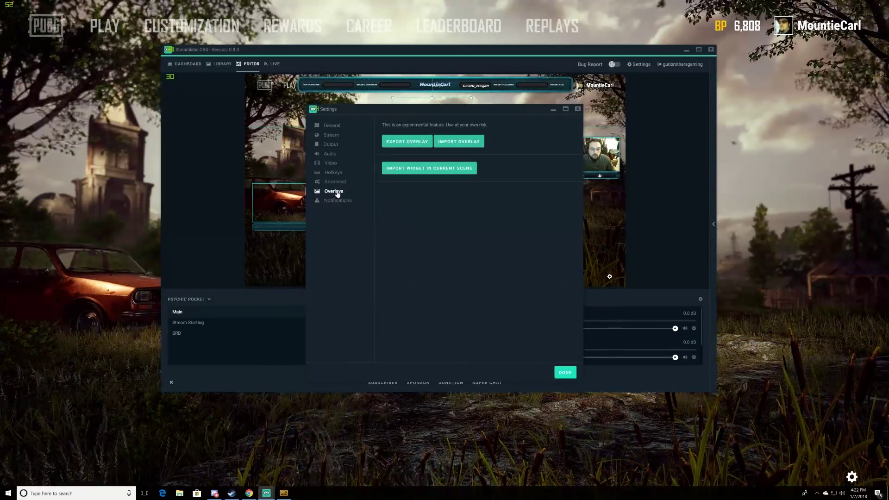